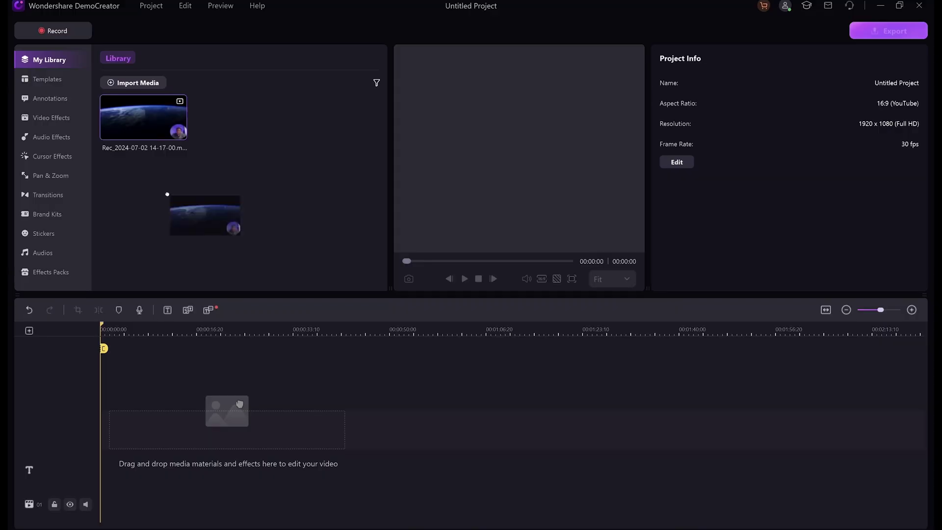
# Add the Earth recording to the timeline, apply its 2474x1426 25 fps settings, and reposition its track.
pyautogui.moveTo(167, 193); pyautogui.dragTo(101, 408)
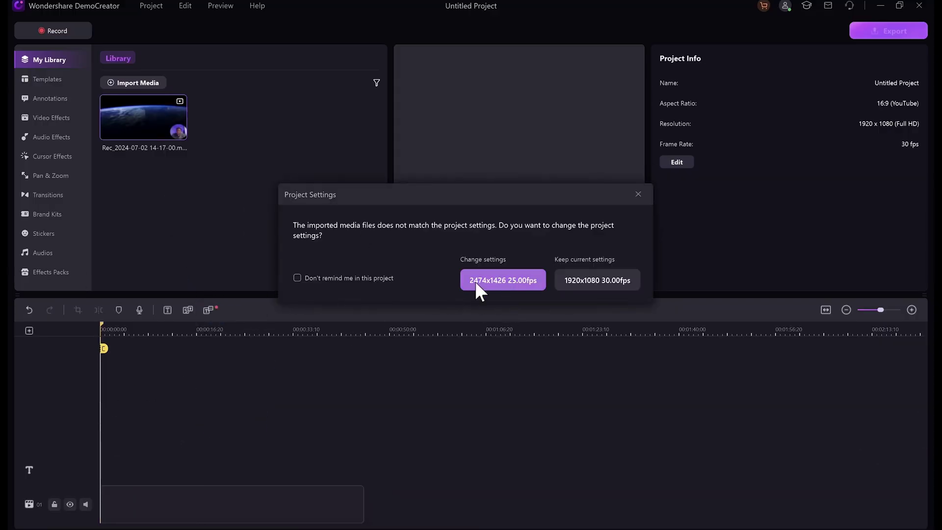
pyautogui.click(494, 283)
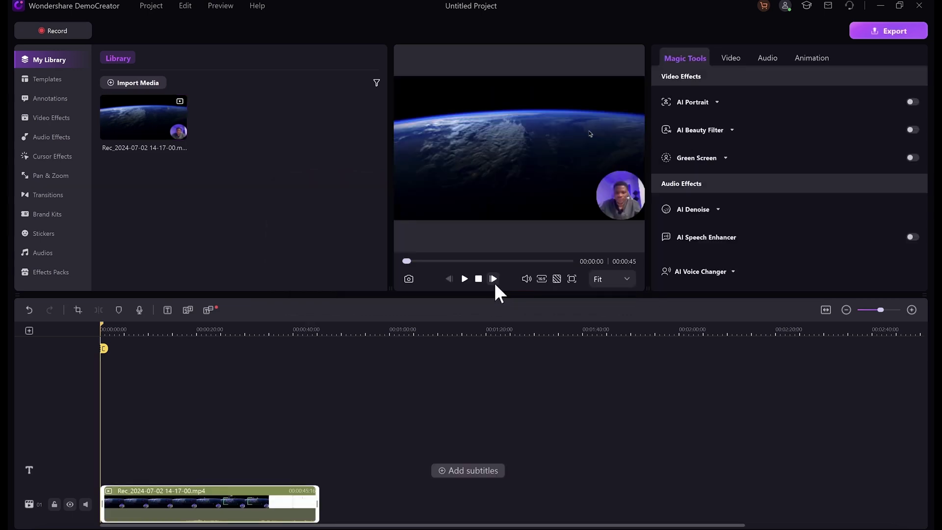
pyautogui.moveTo(206, 500); pyautogui.dragTo(211, 437)
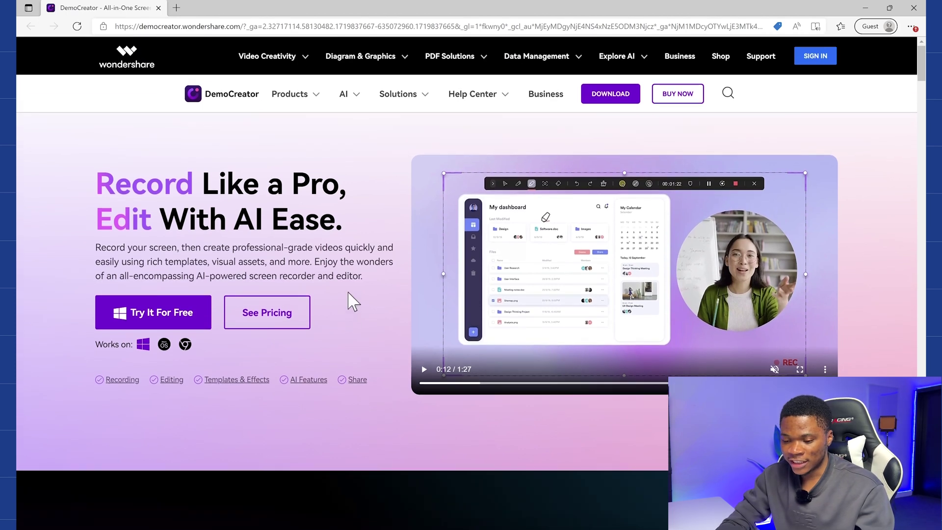
# Download the free DemoCreator installer with Try It For Free.
pyautogui.click(147, 316)
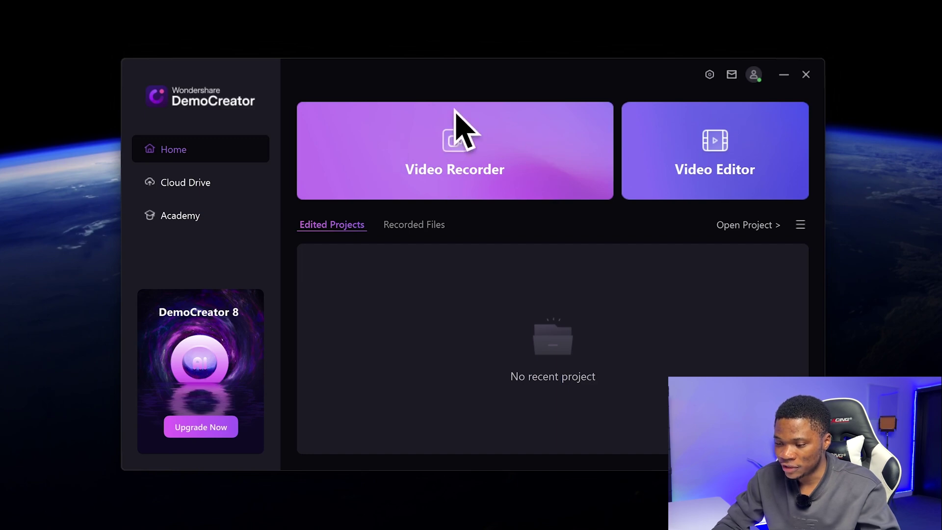
# Start a new Video Recorder session in Screen mode from the home screen.
pyautogui.click(464, 147)
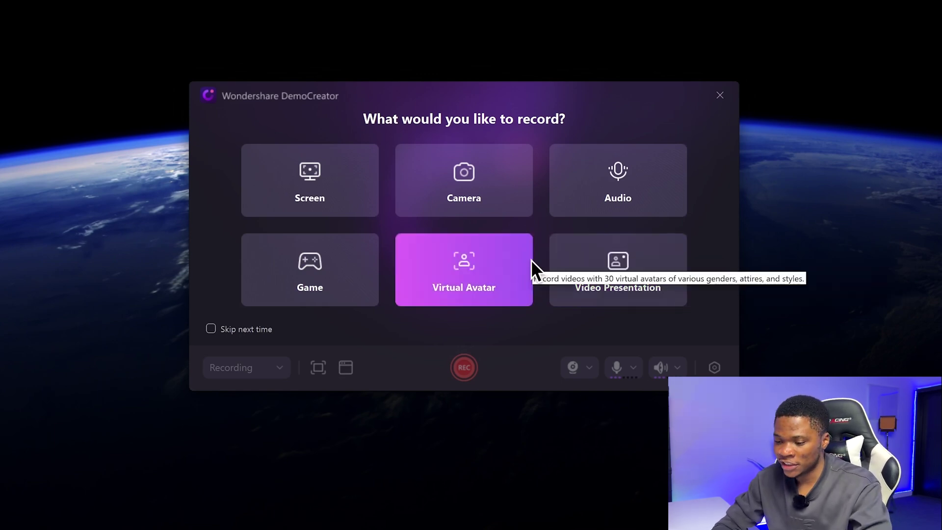
pyautogui.click(289, 178)
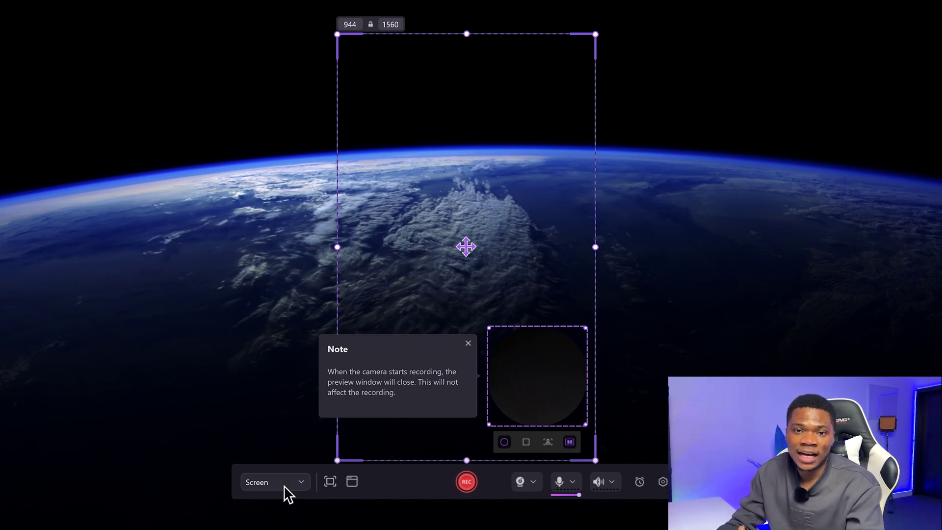
# Widen the capture region by pulling its left, right and top edges toward the screen edges.
pyautogui.click(332, 477)
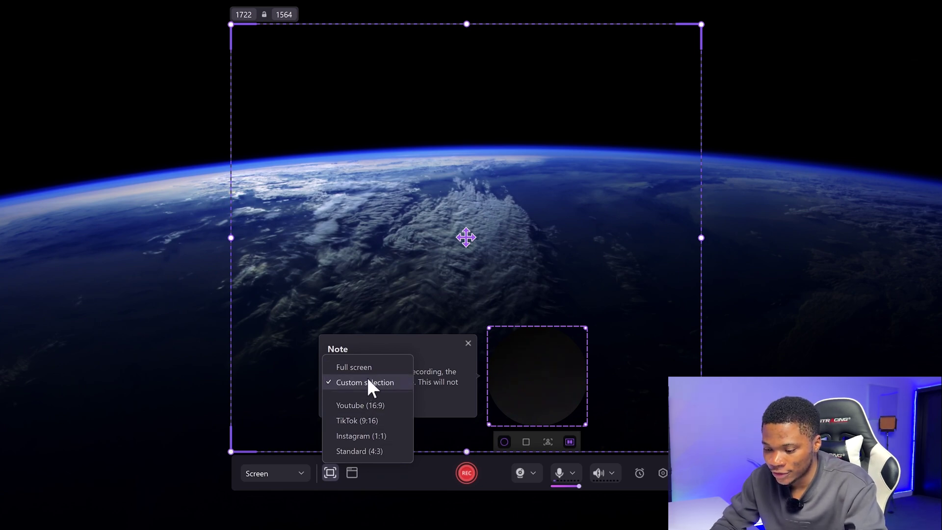
pyautogui.click(234, 241)
pyautogui.moveTo(228, 239); pyautogui.dragTo(89, 231)
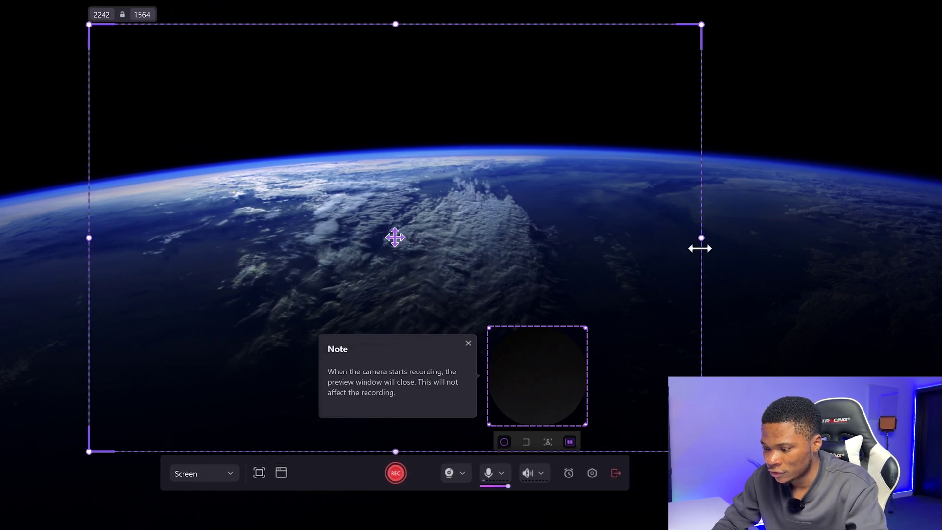
pyautogui.moveTo(701, 237); pyautogui.dragTo(879, 239)
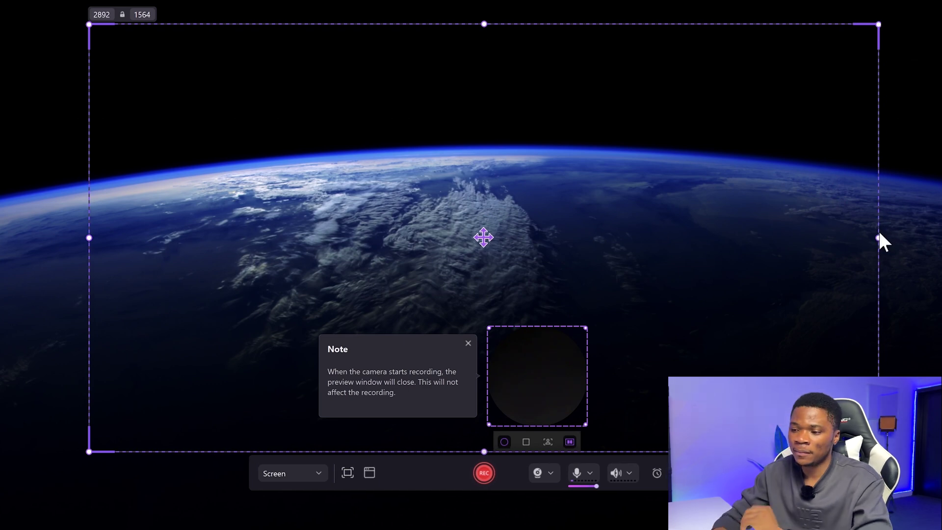
pyautogui.moveTo(482, 23); pyautogui.dragTo(482, 4)
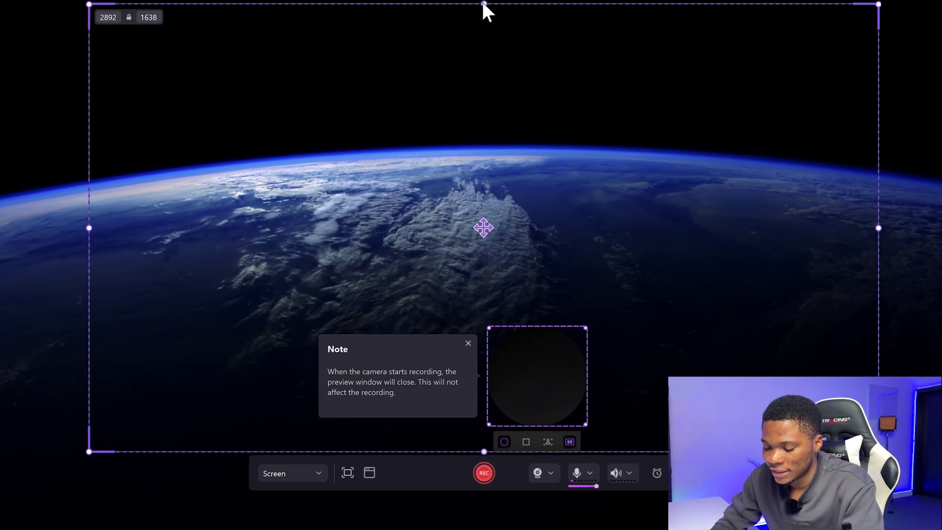
# Try full-screen capture, then return to a Custom capture area of 2892 x 1484.
pyautogui.click(346, 478)
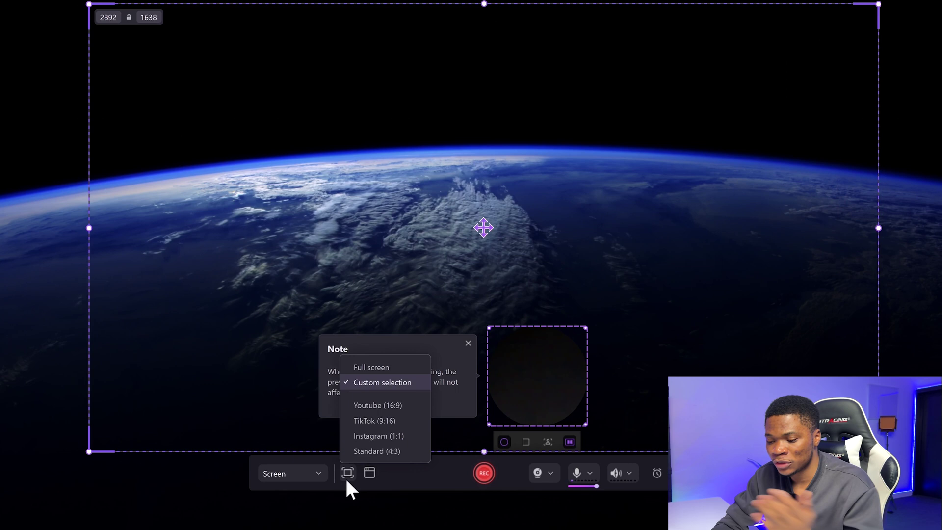
pyautogui.click(373, 366)
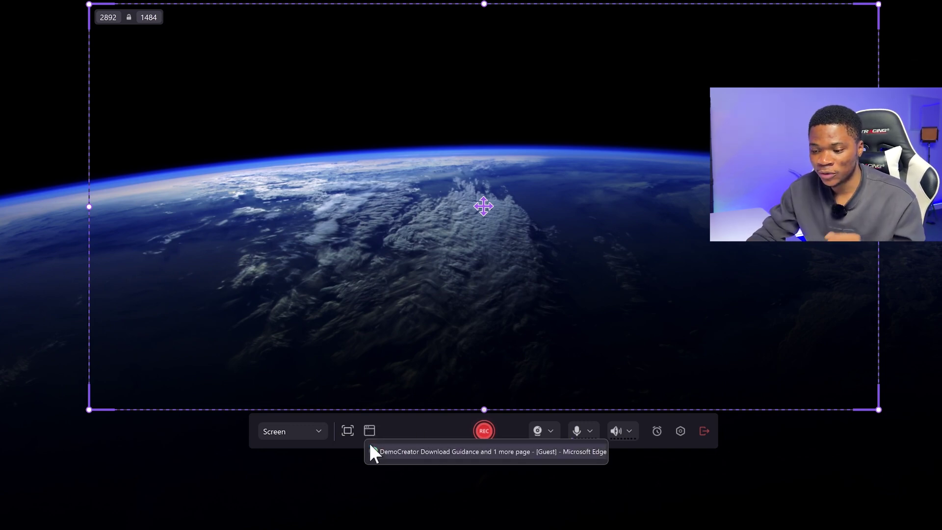
pyautogui.click(347, 430)
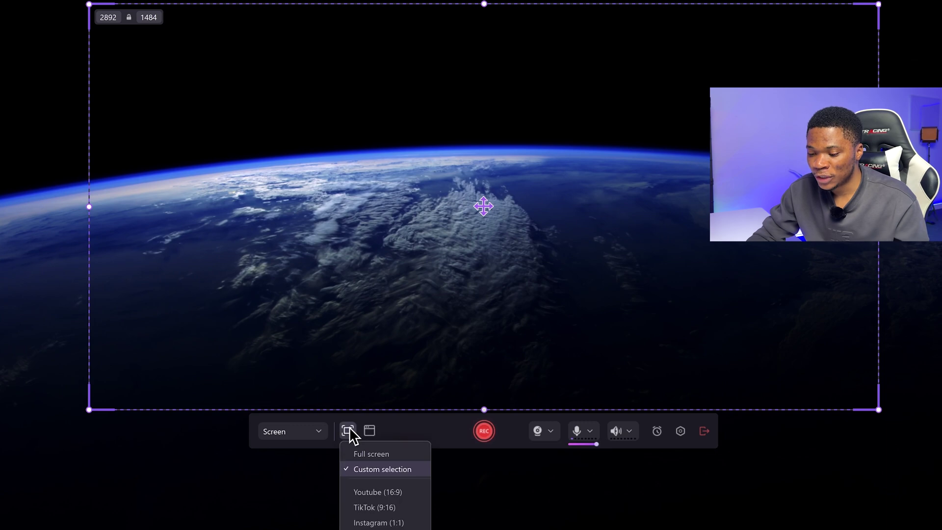
pyautogui.click(382, 470)
pyautogui.click(552, 429)
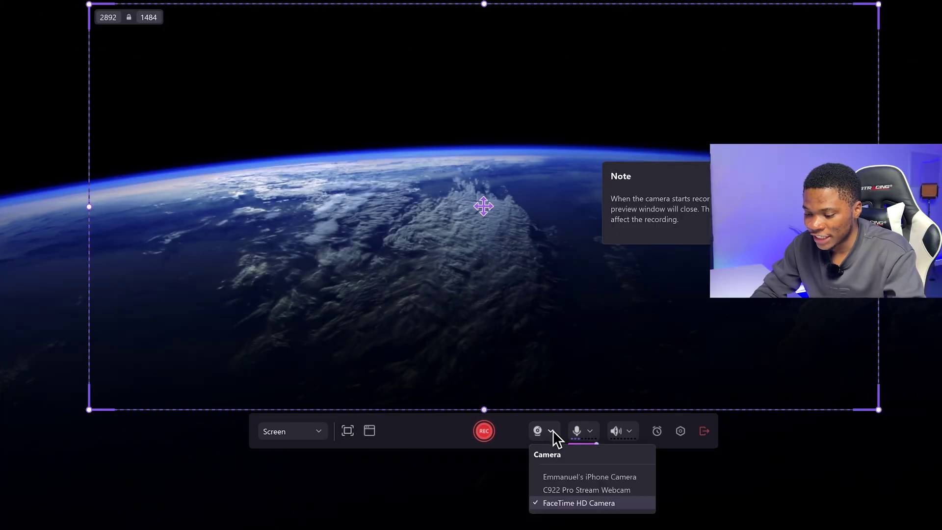
# Use the C922 Pro Stream Webcam, record system audio from the speakers, and open Advanced Settings.
pyautogui.click(577, 489)
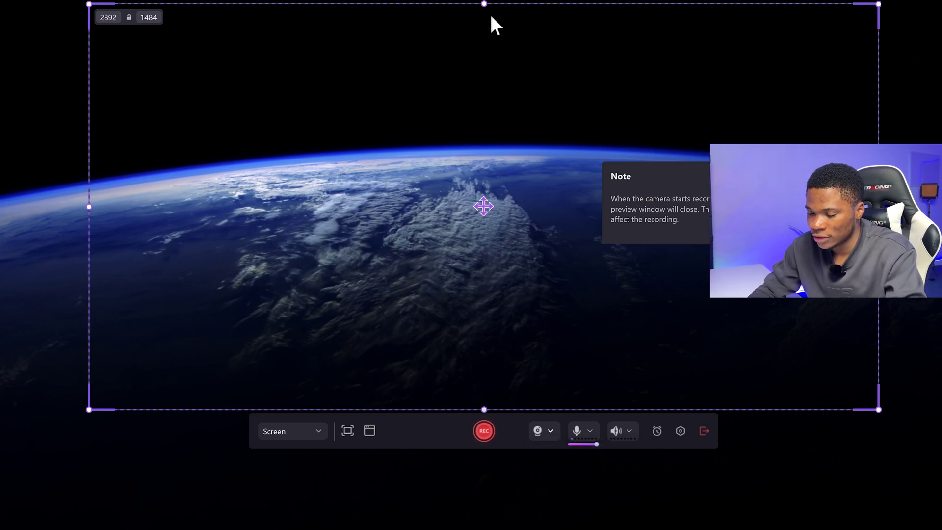
pyautogui.click(591, 434)
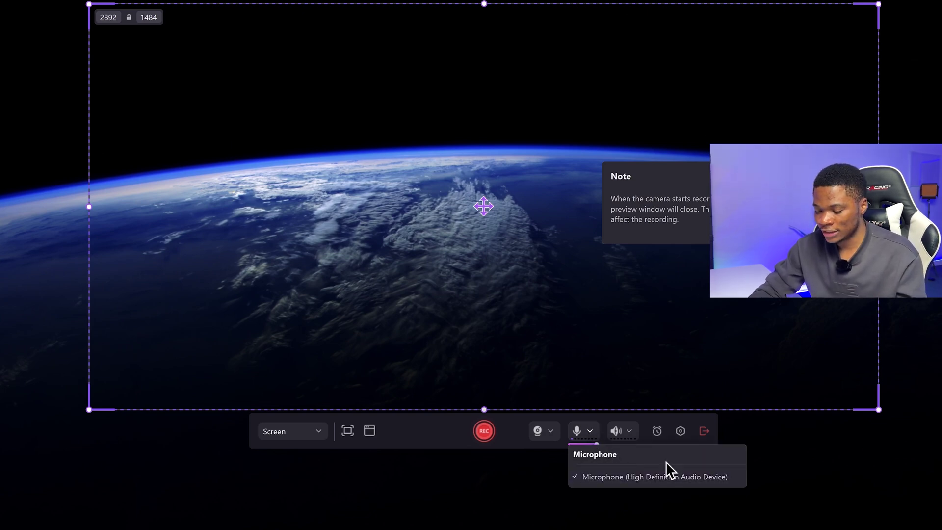
pyautogui.click(630, 431)
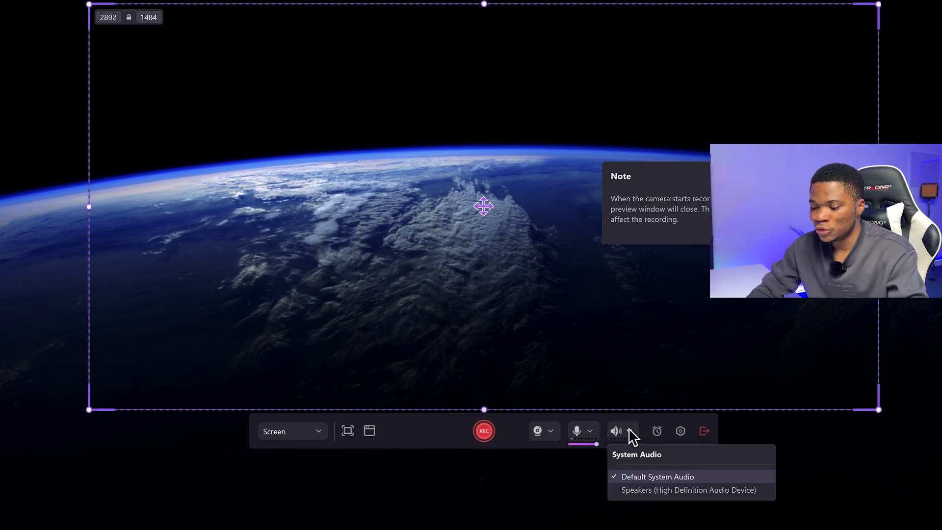
pyautogui.click(654, 489)
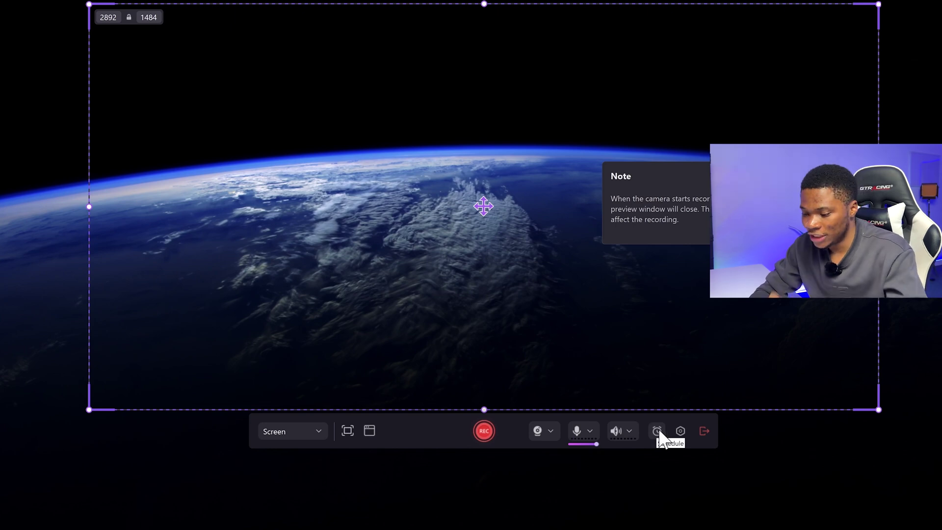
pyautogui.click(677, 432)
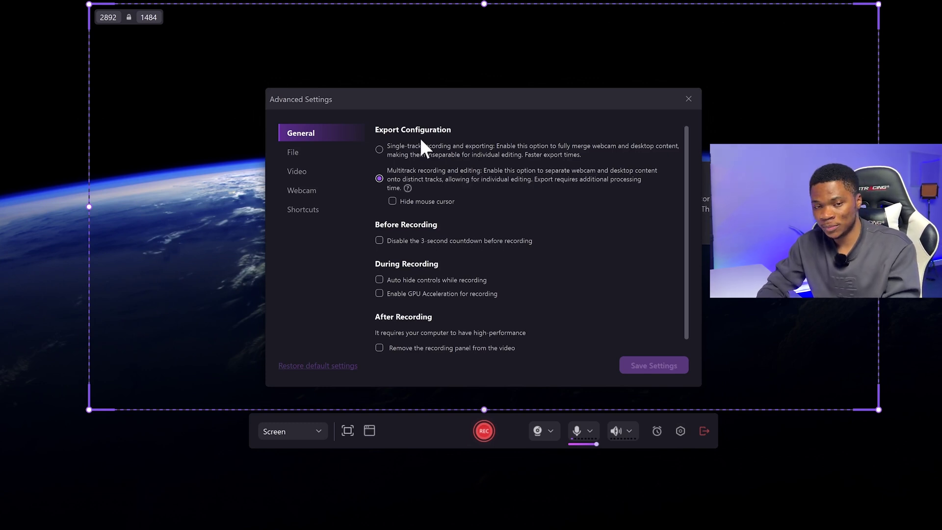
# Keep Multitrack recording after trying Single-track, then view the File save locations.
pyautogui.click(378, 150)
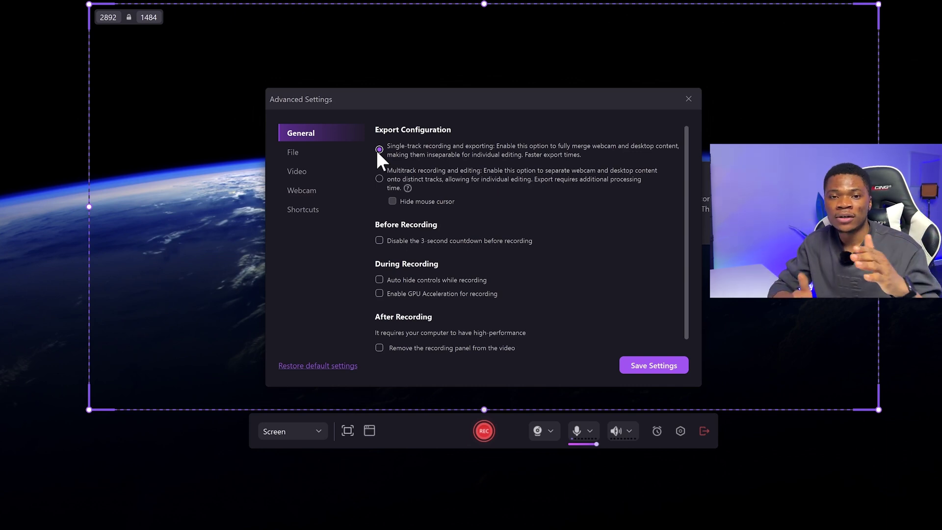
pyautogui.click(379, 178)
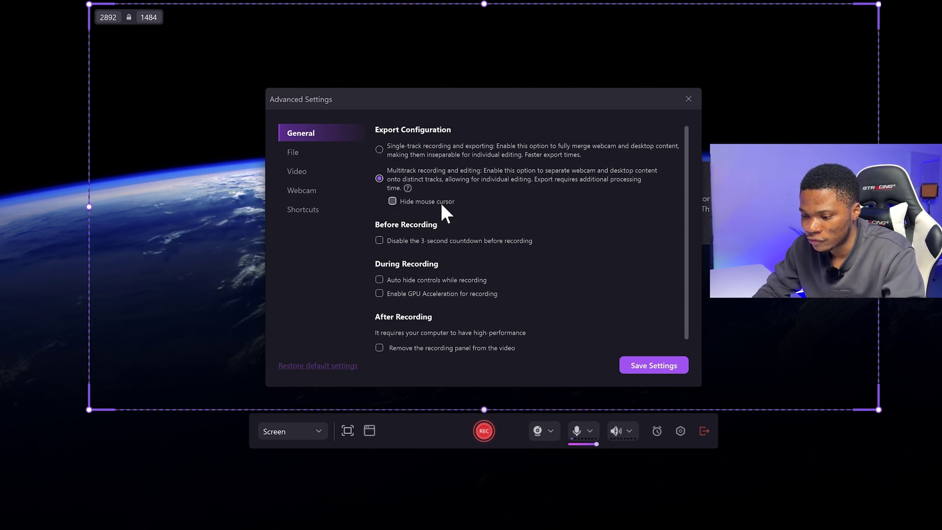
pyautogui.scroll(-1, 530, 257)
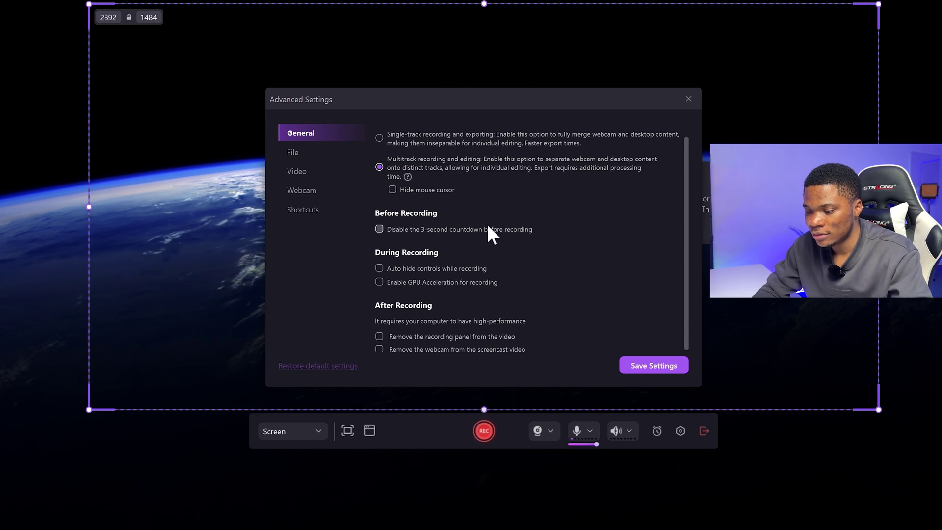
pyautogui.scroll(-1, 487, 262)
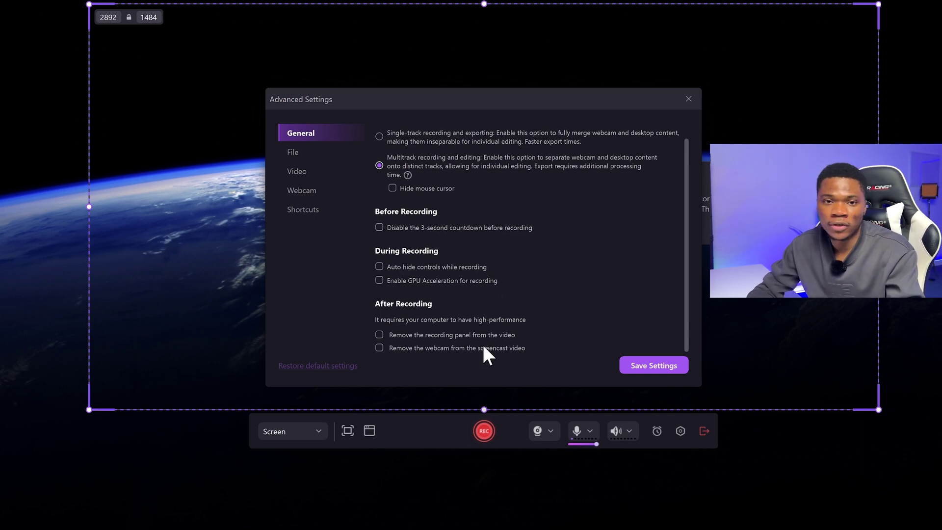
pyautogui.click(310, 152)
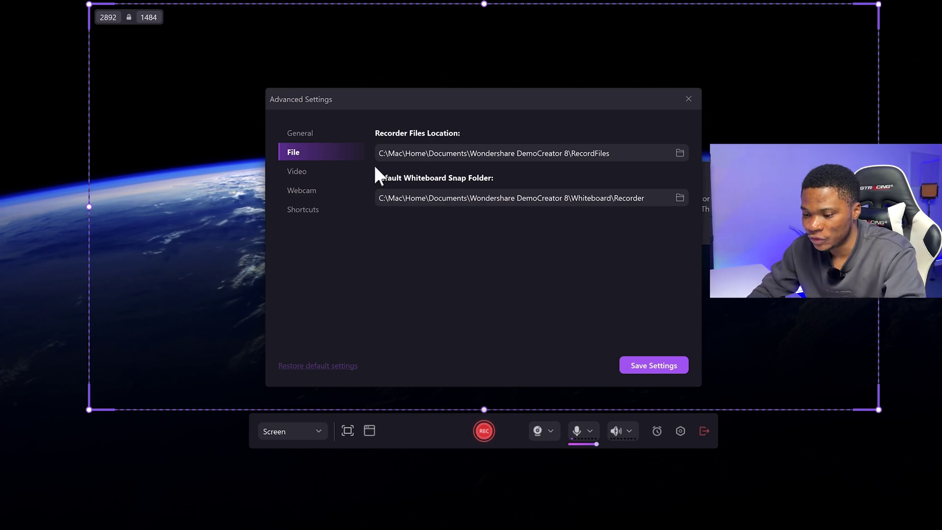
# Keep the video recording frame rate at 30 fps.
pyautogui.click(302, 169)
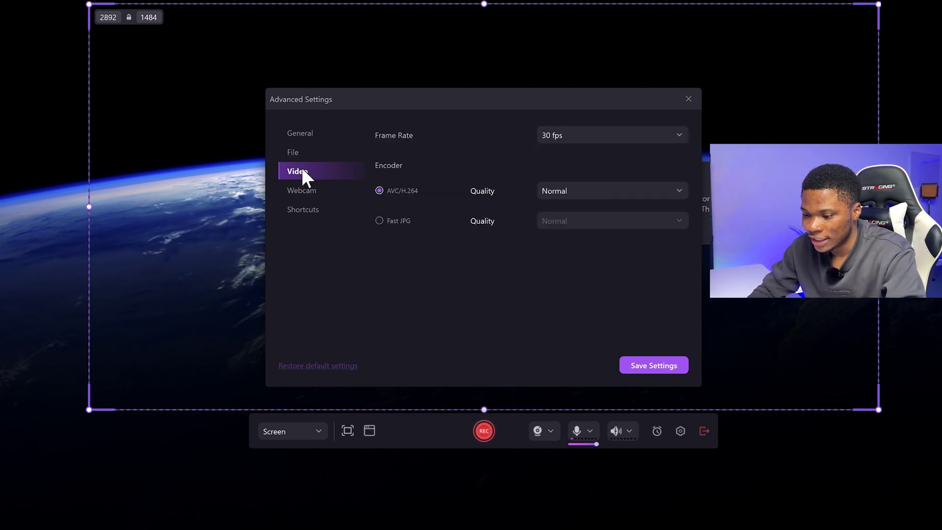
pyautogui.click(571, 135)
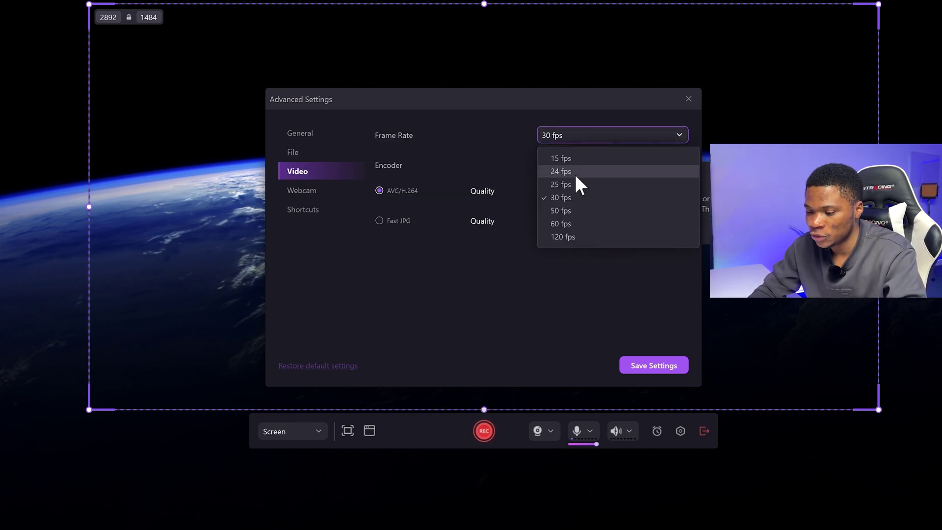
pyautogui.click(463, 143)
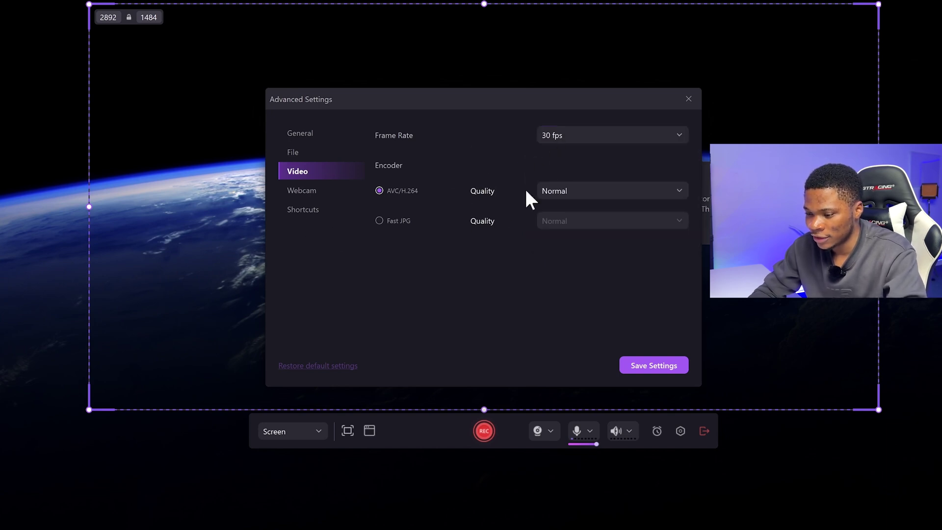
# Set the webcam resolution to 1920*1080 and check its frame rate options.
pyautogui.click(316, 191)
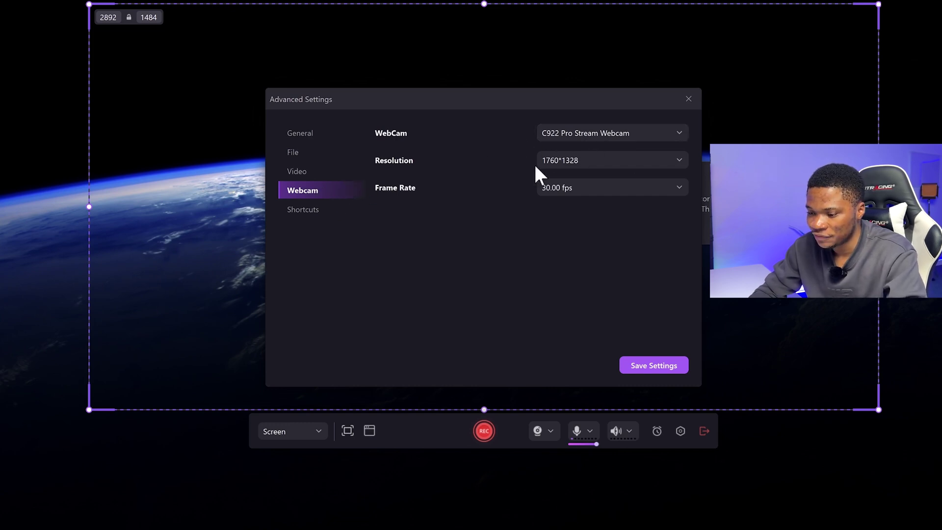
pyautogui.click(592, 158)
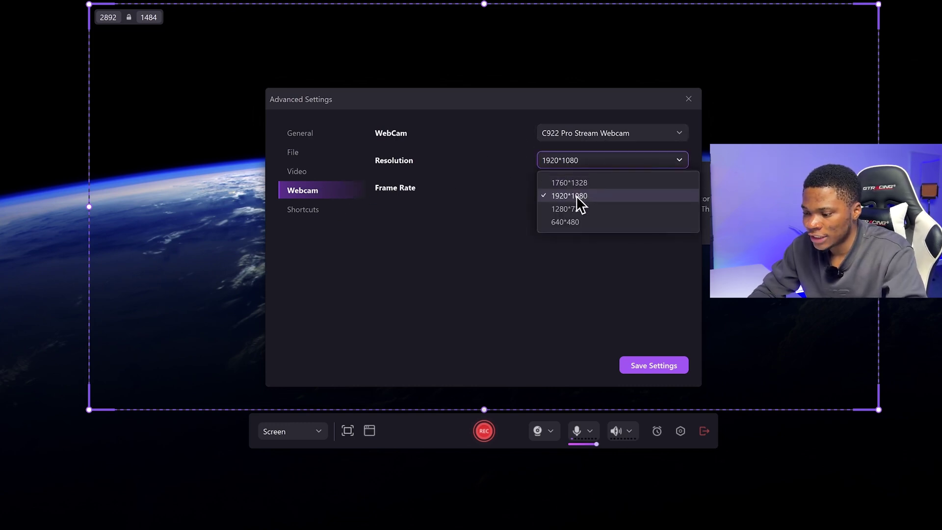
pyautogui.click(575, 195)
pyautogui.click(581, 187)
pyautogui.click(582, 189)
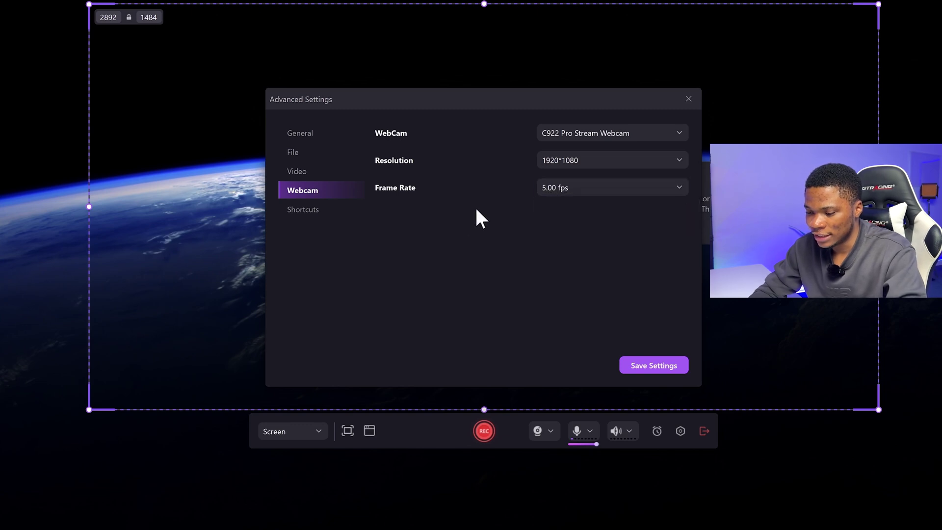
# Review the hotkeys and general options, then save the advanced settings.
pyautogui.click(304, 209)
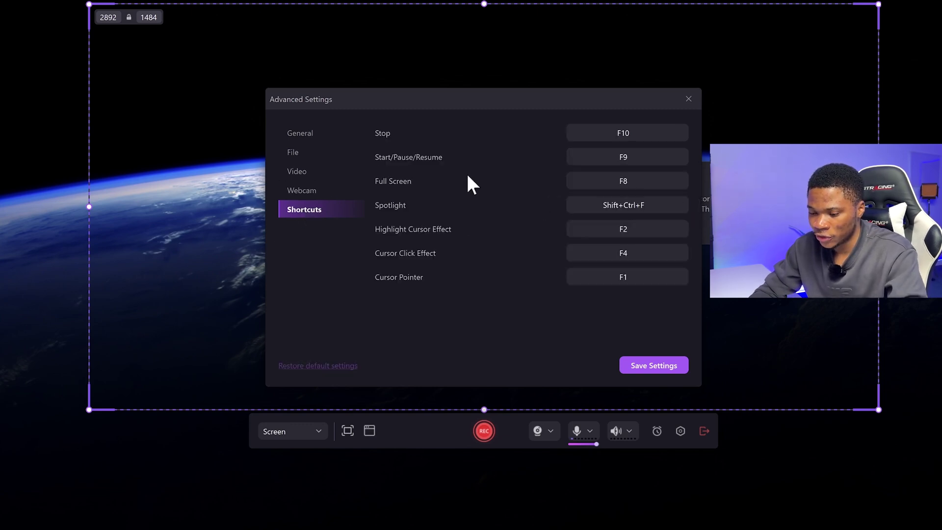
pyautogui.click(314, 132)
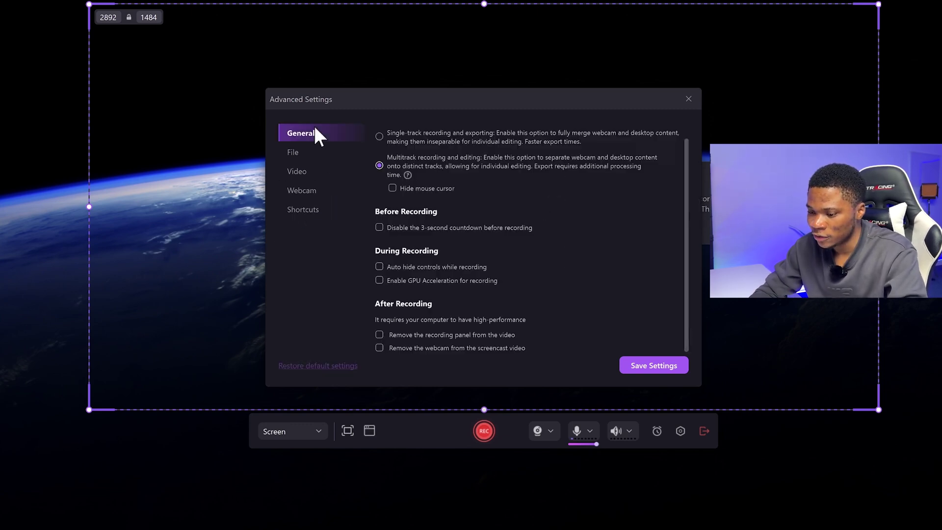
pyautogui.click(654, 365)
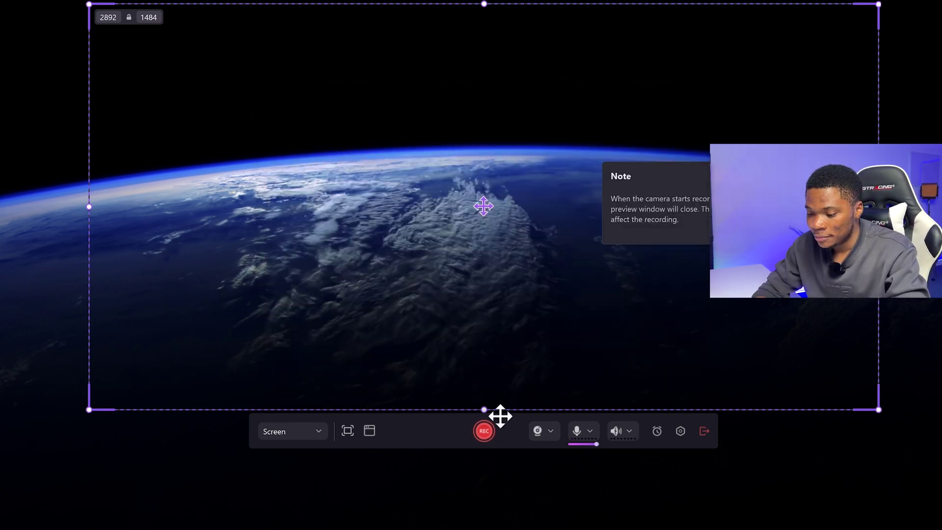
# Reposition the webcam bubble and try AI Portrait background removal, then turn it off.
pyautogui.moveTo(831, 169); pyautogui.dragTo(304, 196)
pyautogui.moveTo(559, 257); pyautogui.dragTo(703, 279)
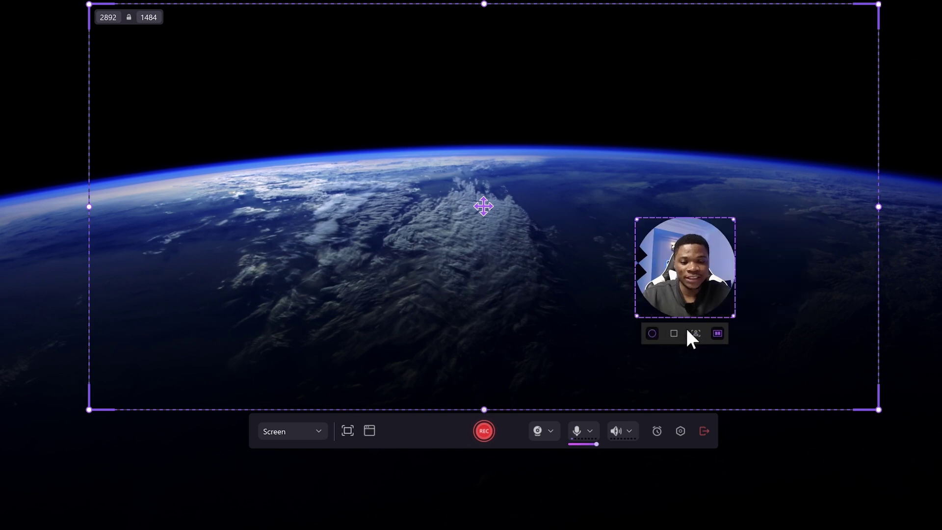
pyautogui.click(696, 334)
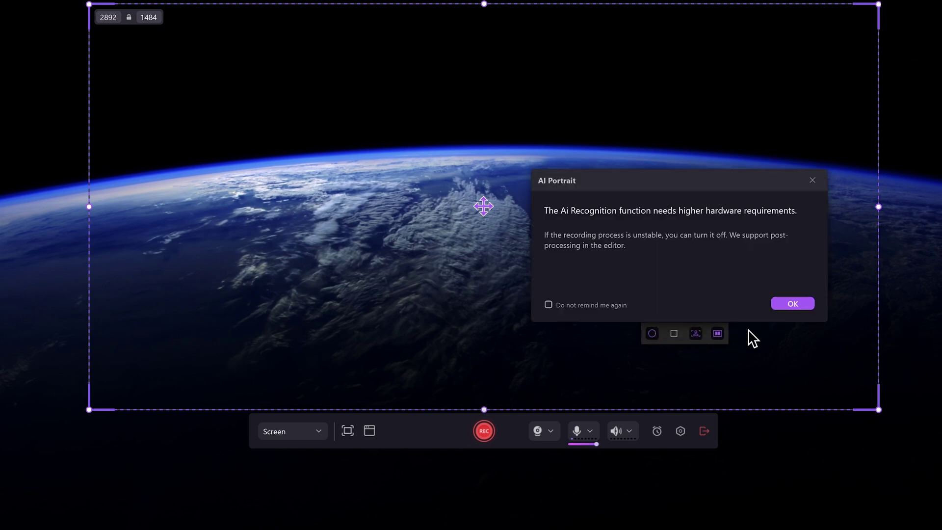
pyautogui.click(791, 305)
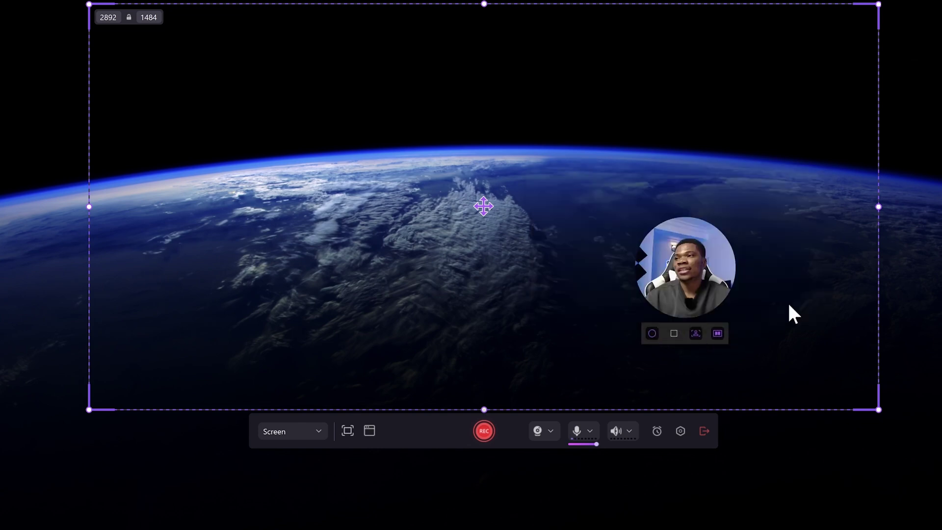
pyautogui.click(696, 334)
# Toggle Mirror several times, then place the webcam bubble in the lower-left corner.
pyautogui.click(717, 334)
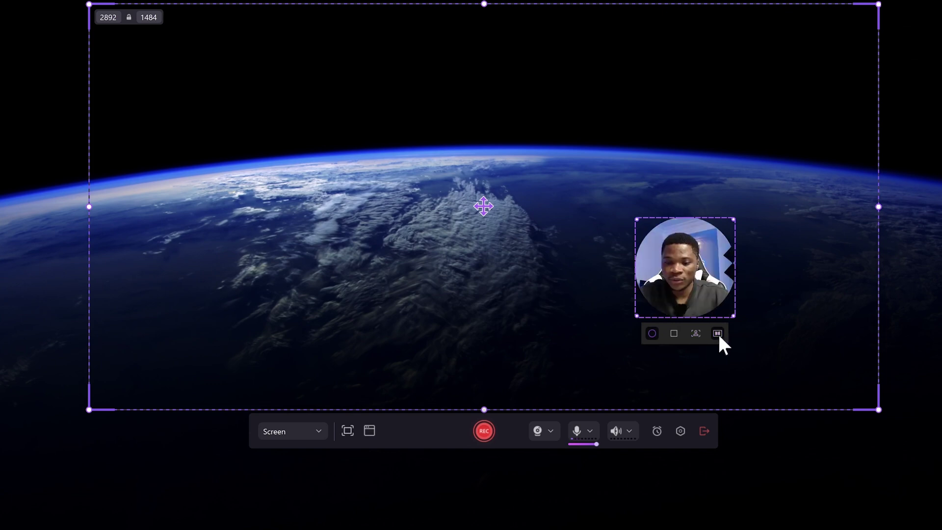
pyautogui.click(717, 332)
pyautogui.click(717, 332)
pyautogui.click(717, 332)
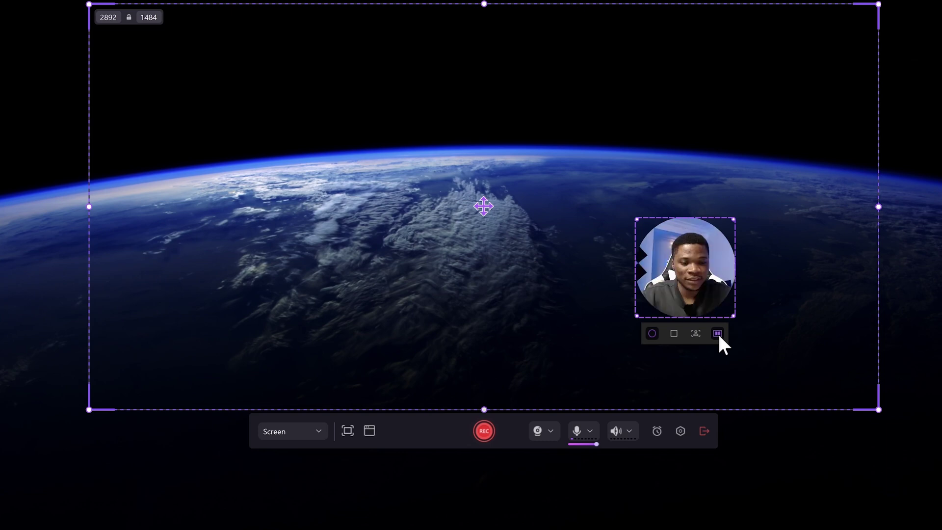
pyautogui.click(717, 332)
pyautogui.click(717, 332)
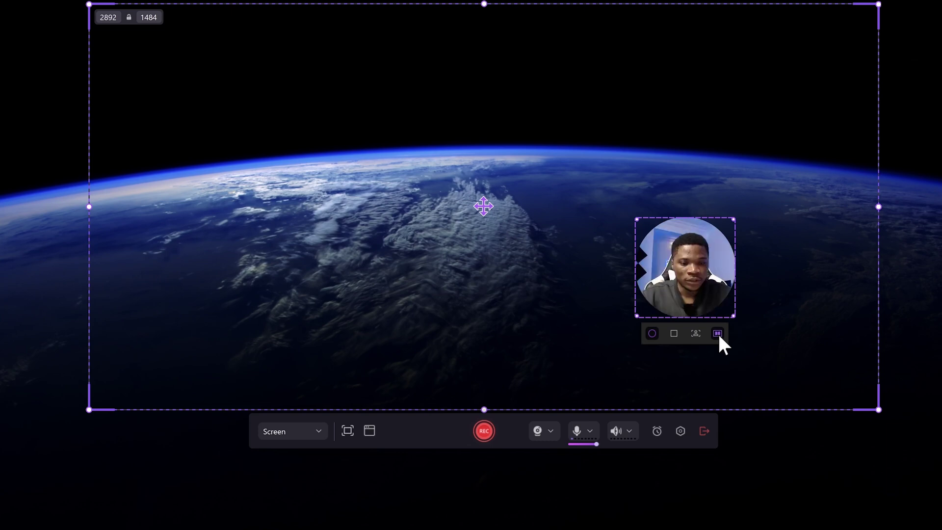
pyautogui.click(717, 332)
pyautogui.moveTo(692, 273); pyautogui.dragTo(158, 346)
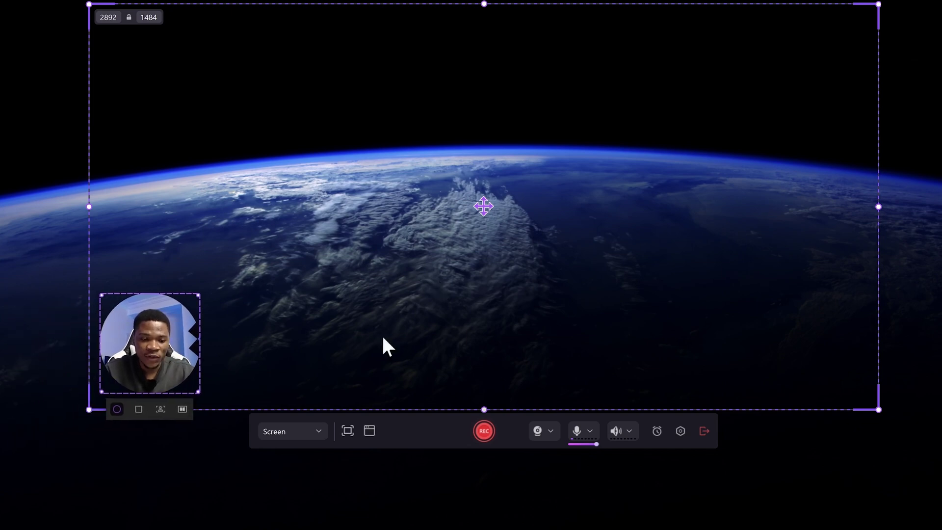
# Start recording with REC and expand the annotation tools on the recording toolbar.
pyautogui.click(486, 425)
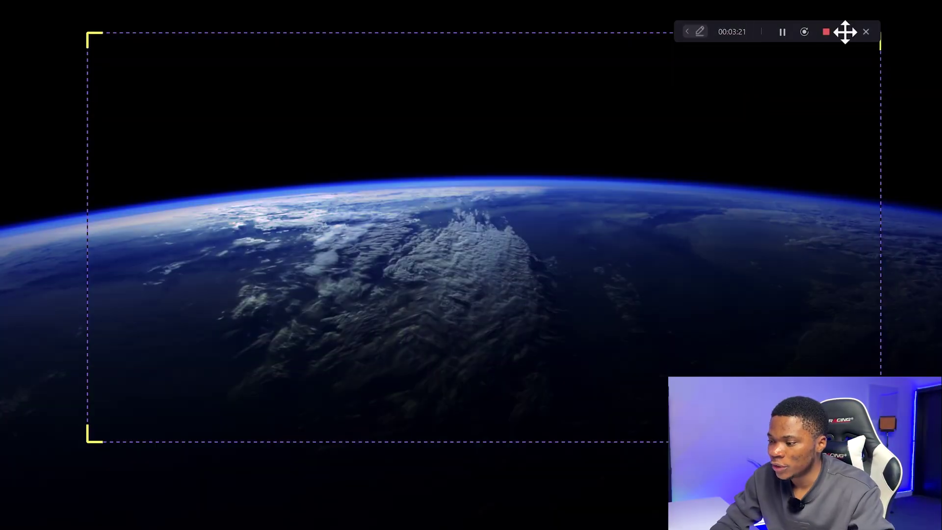
pyautogui.click(686, 31)
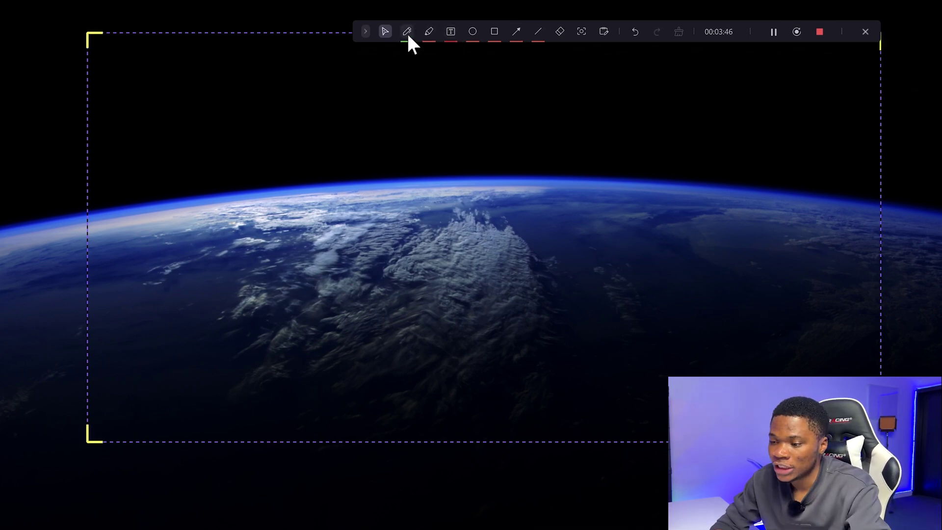
# Draw magenta pen loops in the upper-right sky, left and central horizon, then a yellow highlighter stroke over the clouds.
pyautogui.click(407, 32)
pyautogui.click(449, 57)
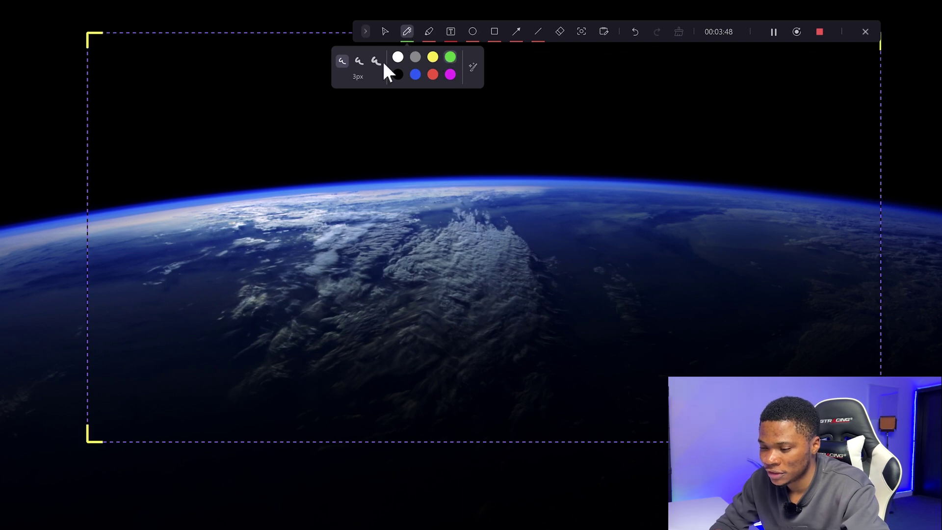
pyautogui.click(450, 74)
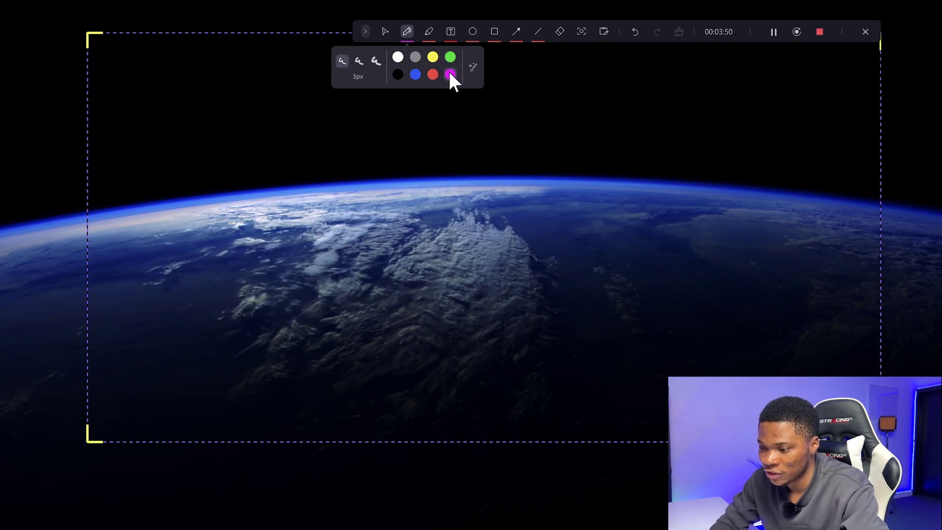
pyautogui.moveTo(597, 99)
pyautogui.mouseDown()
pyautogui.moveTo(576, 101)
pyautogui.moveTo(583, 142)
pyautogui.moveTo(656, 130)
pyautogui.moveTo(578, 88)
pyautogui.mouseUp()
pyautogui.moveTo(321, 132)
pyautogui.mouseDown()
pyautogui.moveTo(303, 201)
pyautogui.moveTo(278, 184)
pyautogui.moveTo(331, 124)
pyautogui.mouseUp()
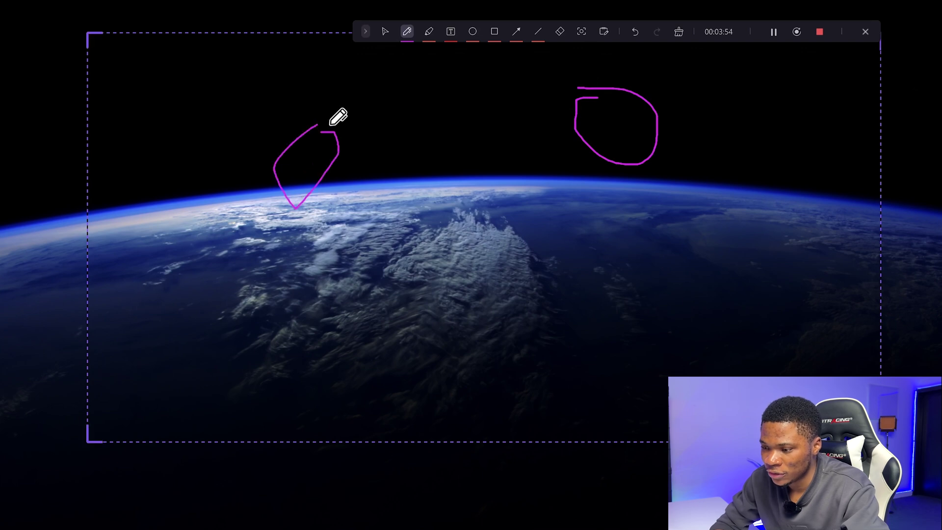
pyautogui.moveTo(434, 155)
pyautogui.mouseDown()
pyautogui.moveTo(413, 193)
pyautogui.moveTo(477, 204)
pyautogui.moveTo(430, 161)
pyautogui.mouseUp()
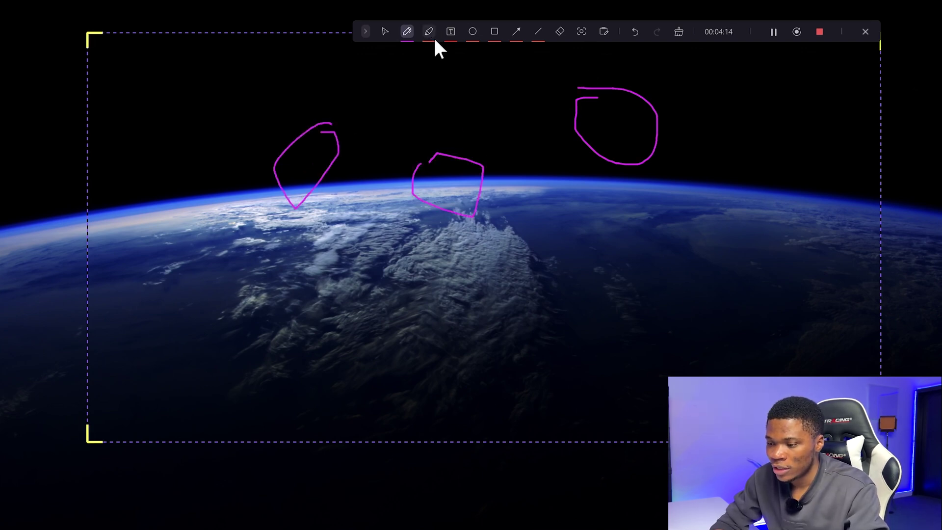
pyautogui.click(428, 33)
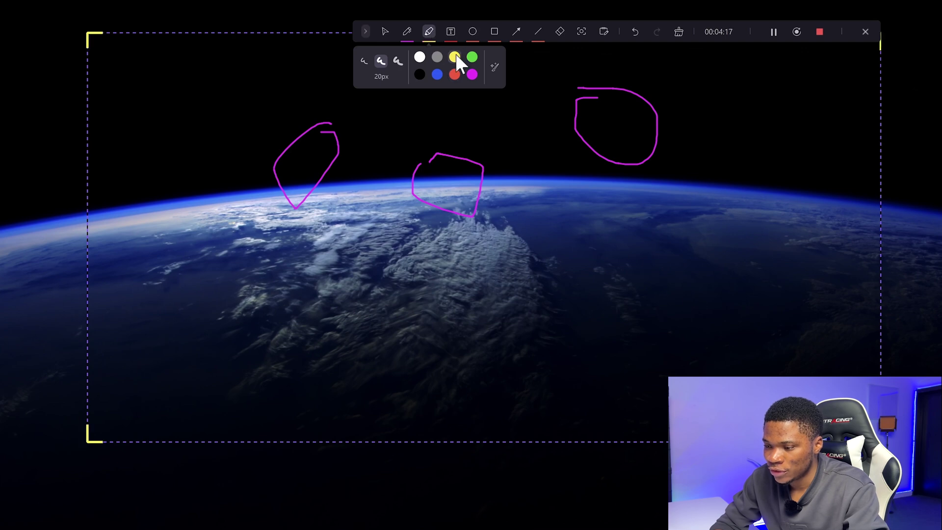
pyautogui.moveTo(329, 223)
pyautogui.mouseDown()
pyautogui.moveTo(411, 226)
pyautogui.moveTo(456, 266)
pyautogui.moveTo(318, 327)
pyautogui.moveTo(342, 261)
pyautogui.moveTo(499, 260)
pyautogui.moveTo(423, 354)
pyautogui.moveTo(338, 376)
pyautogui.mouseUp()
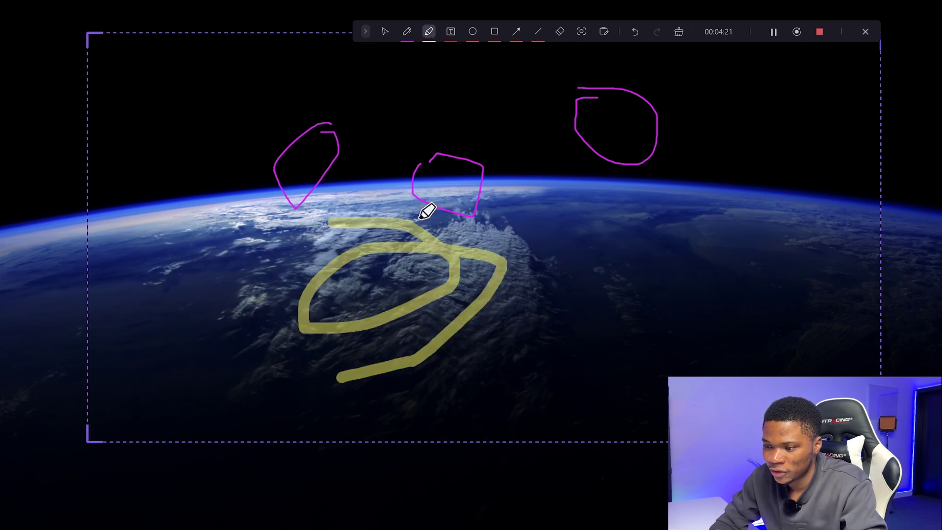
# Add a red 24pt caption 'This is my Screen Recording' near the lower right of the Earth.
pyautogui.click(451, 32)
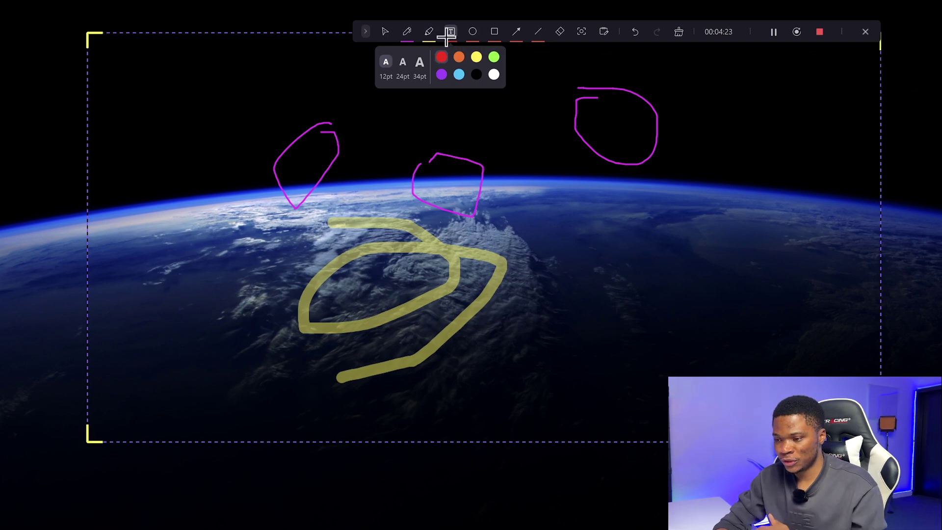
pyautogui.click(403, 63)
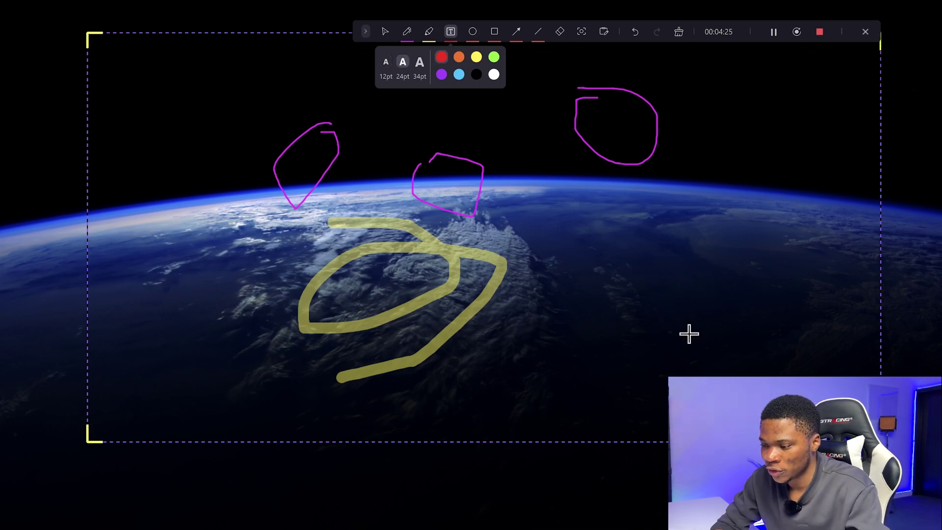
pyautogui.click(683, 342)
pyautogui.write('This')
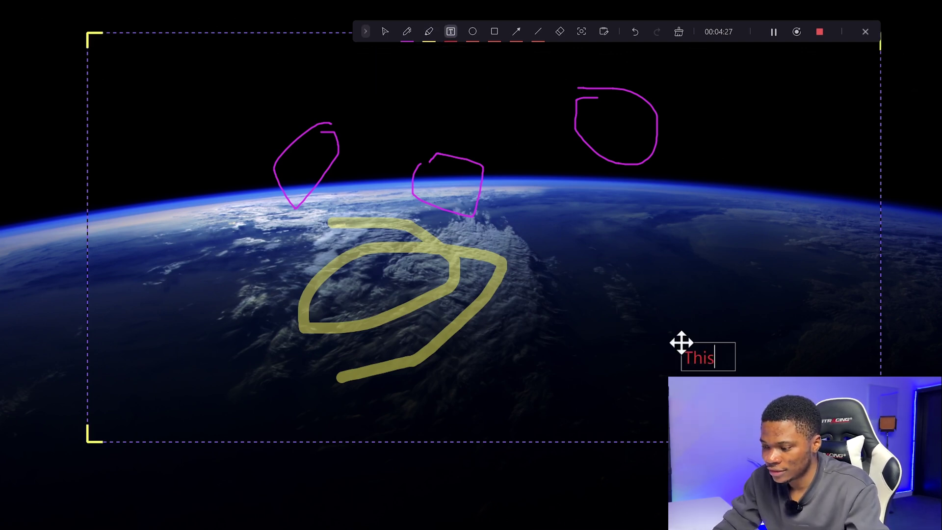
pyautogui.write(' is my ')
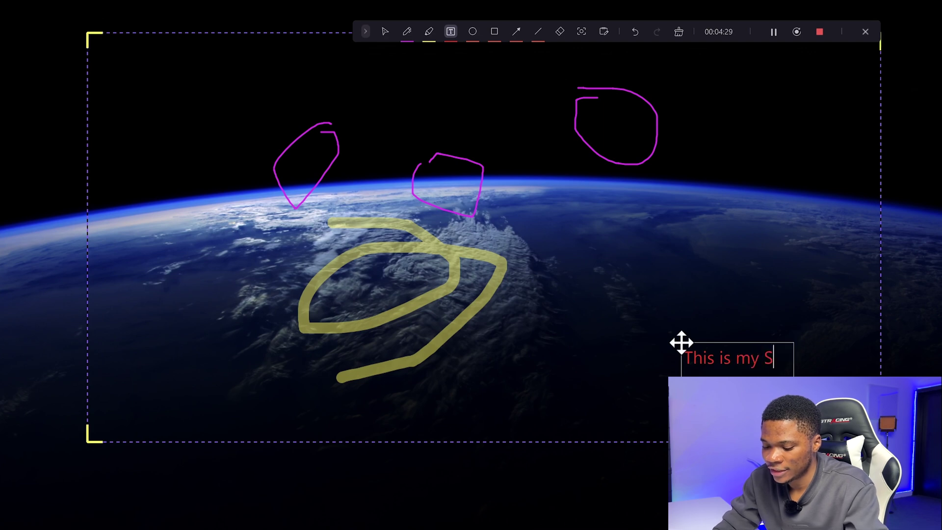
pyautogui.write('Screen Recording')
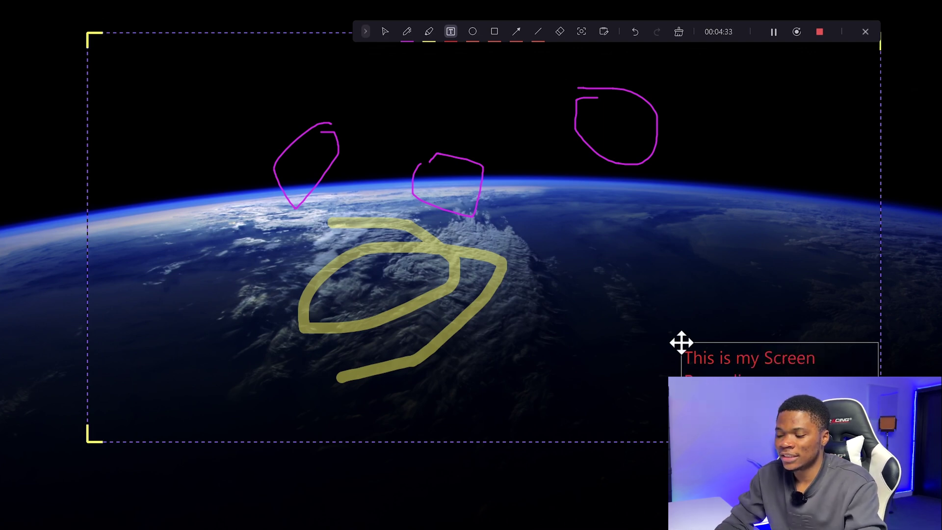
# Draw a red circle on the right horizon and a red rectangle near the top centre.
pyautogui.click(474, 37)
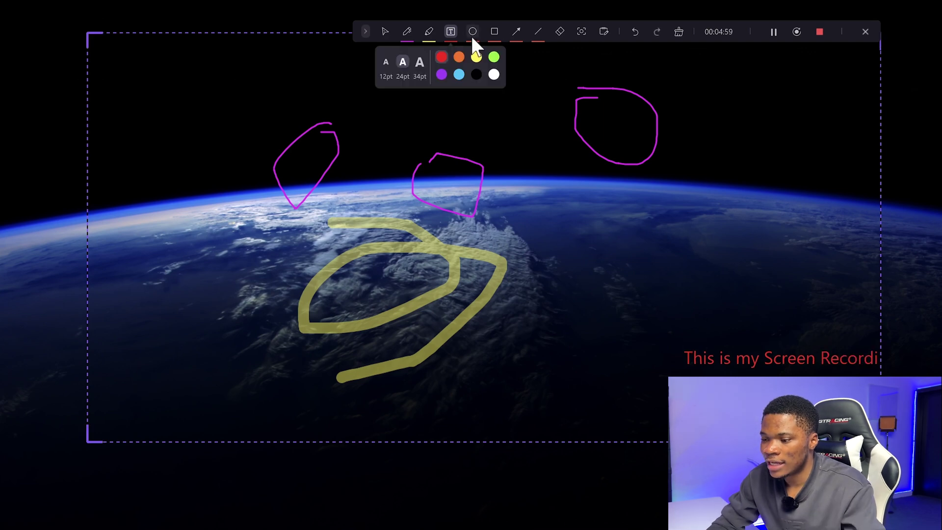
pyautogui.click(472, 35)
pyautogui.moveTo(559, 169); pyautogui.dragTo(645, 256)
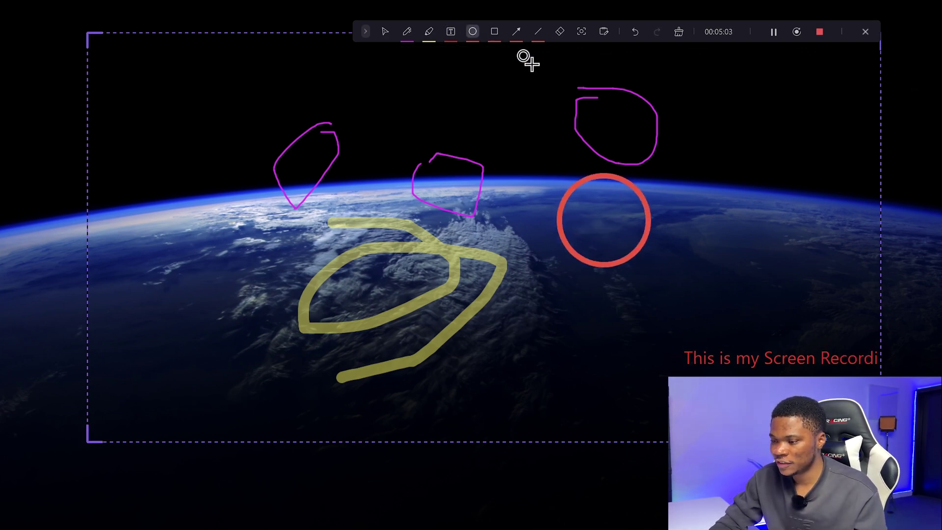
pyautogui.click(494, 31)
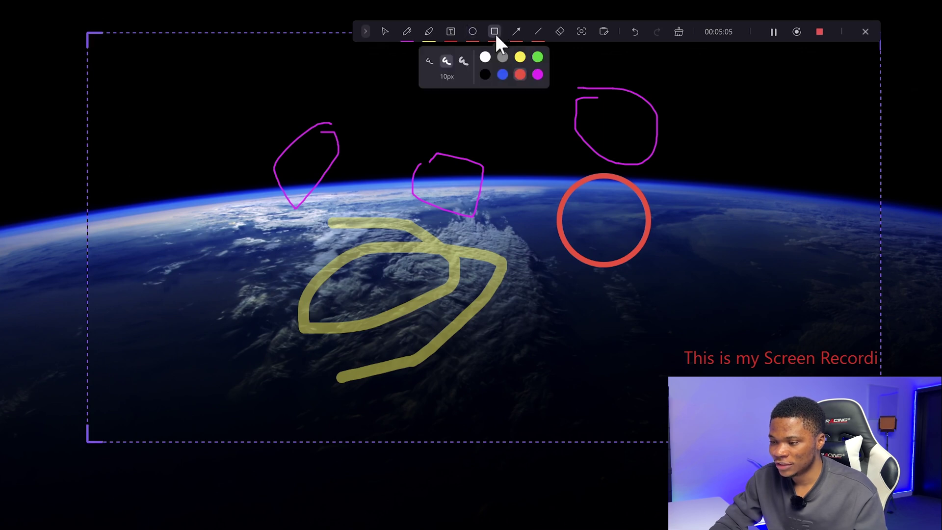
pyautogui.moveTo(371, 80); pyautogui.dragTo(468, 150)
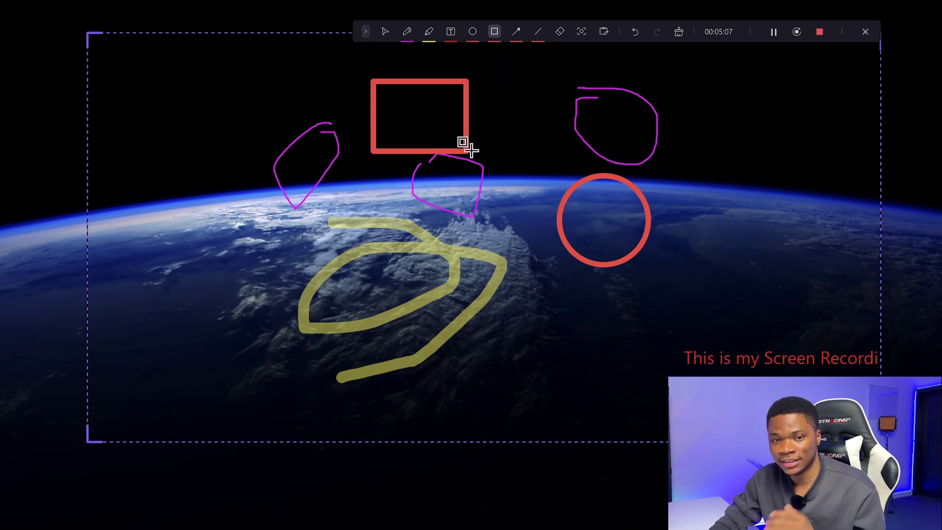
# Draw red arrows, one pointing right through the circle and one pointing downward.
pyautogui.click(517, 32)
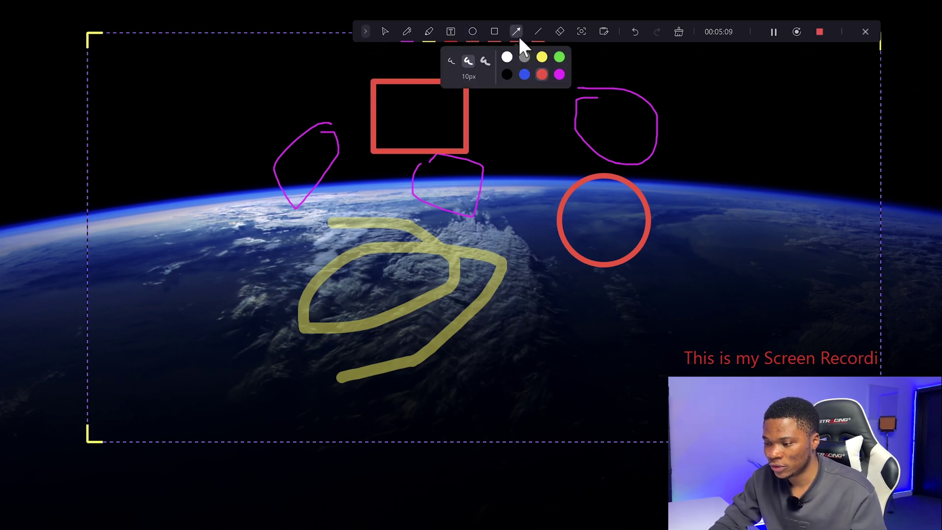
pyautogui.moveTo(522, 242); pyautogui.dragTo(678, 243)
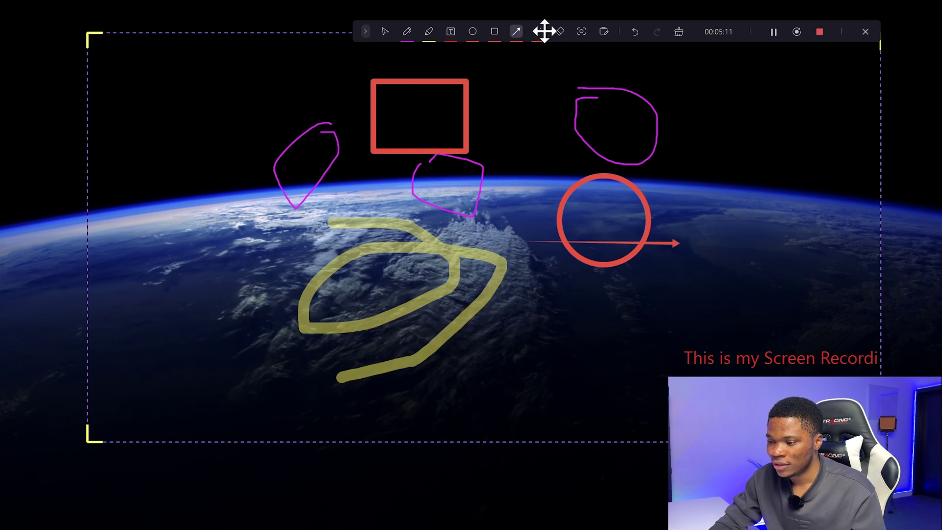
pyautogui.moveTo(684, 123); pyautogui.dragTo(685, 267)
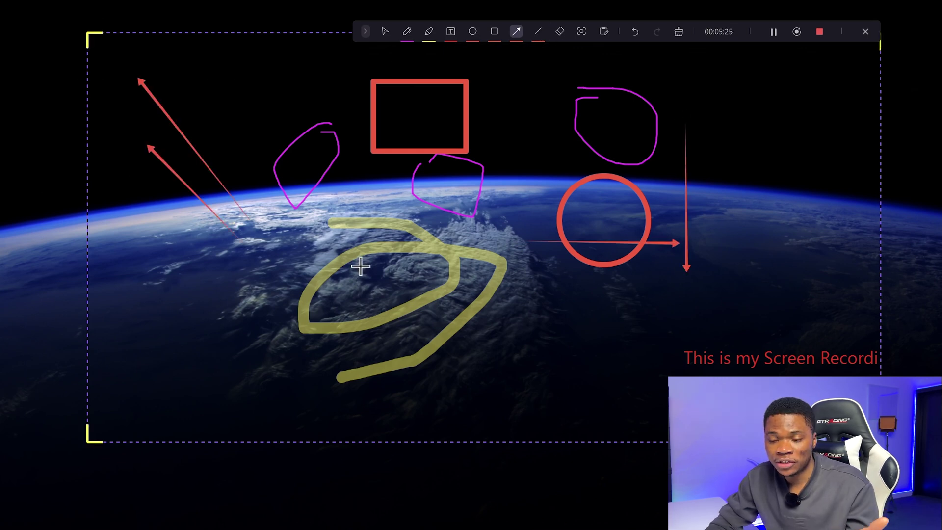
# Erase the upper-left arrow, magenta loop and red rectangle, then clear all remaining annotations.
pyautogui.click(559, 31)
pyautogui.click(142, 84)
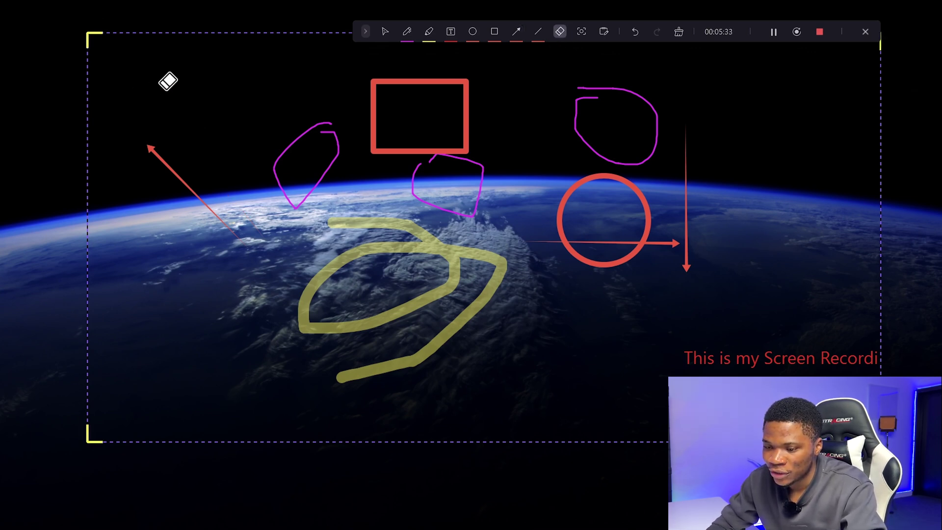
pyautogui.click(182, 177)
pyautogui.click(327, 160)
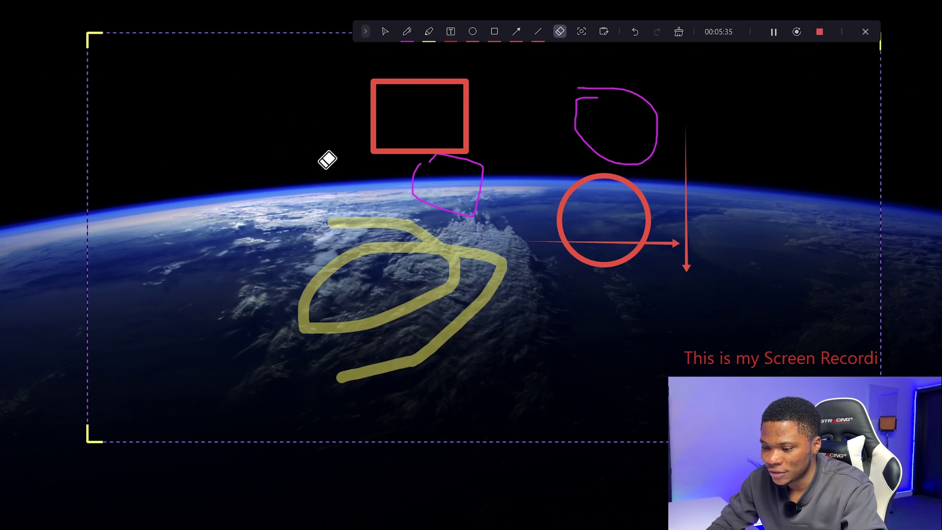
pyautogui.click(409, 93)
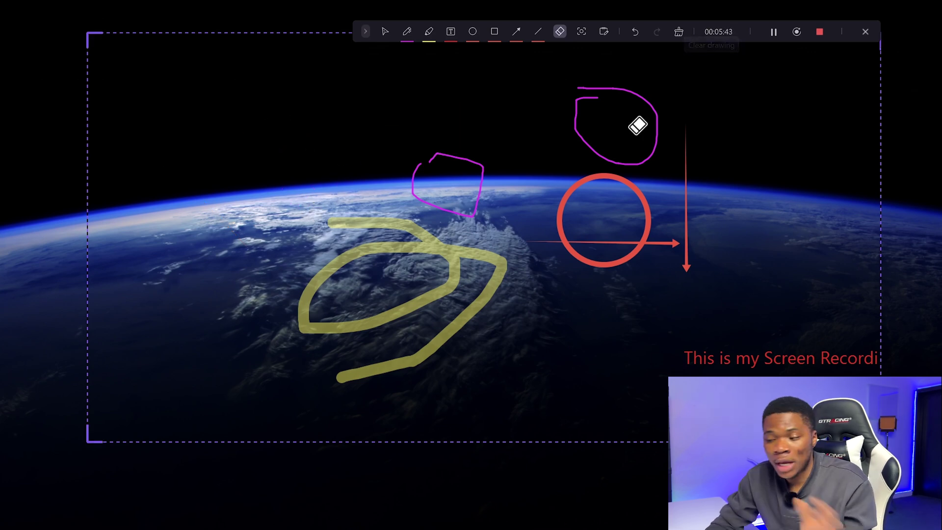
pyautogui.click(678, 33)
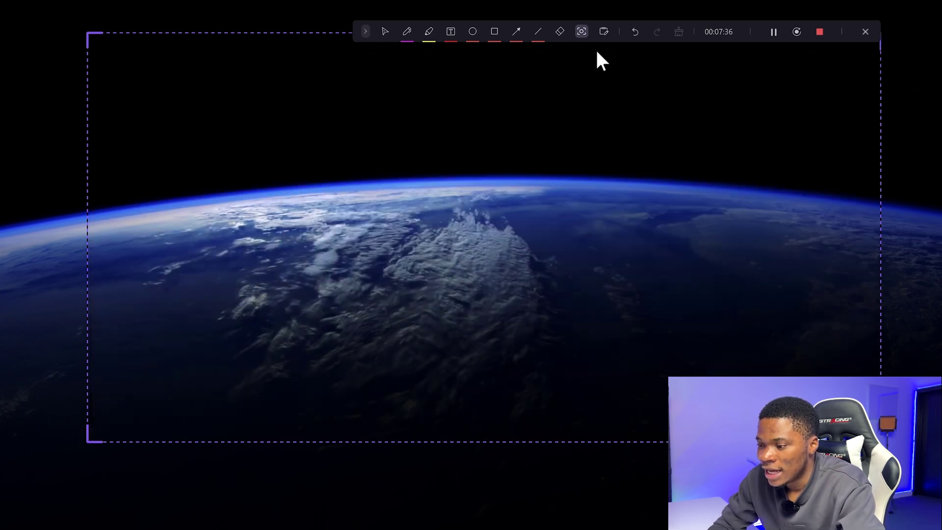
# Open a blank whiteboard, sketch a magenta scribble, wipe it, and return to the select tool.
pyautogui.click(603, 32)
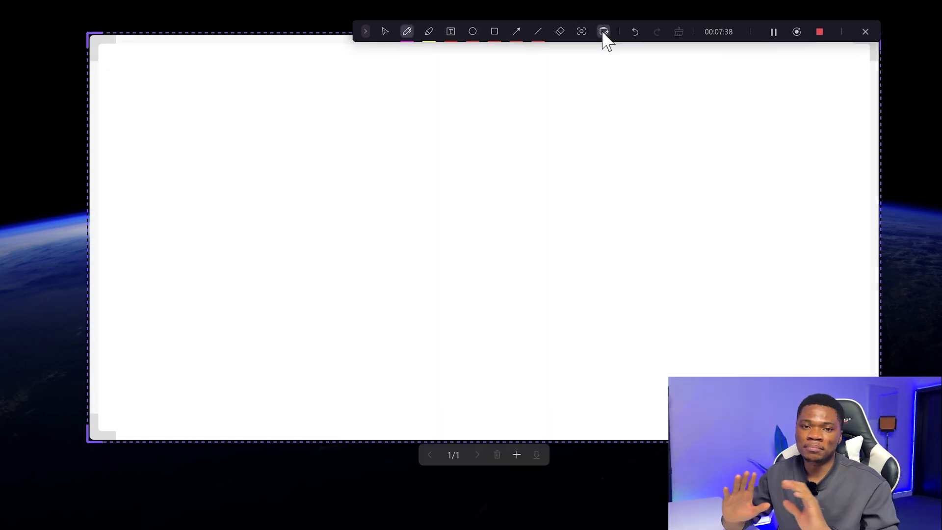
pyautogui.moveTo(405, 101)
pyautogui.mouseDown()
pyautogui.moveTo(434, 101)
pyautogui.moveTo(414, 128)
pyautogui.moveTo(519, 84)
pyautogui.moveTo(800, 165)
pyautogui.moveTo(420, 309)
pyautogui.moveTo(767, 204)
pyautogui.moveTo(687, 385)
pyautogui.mouseUp()
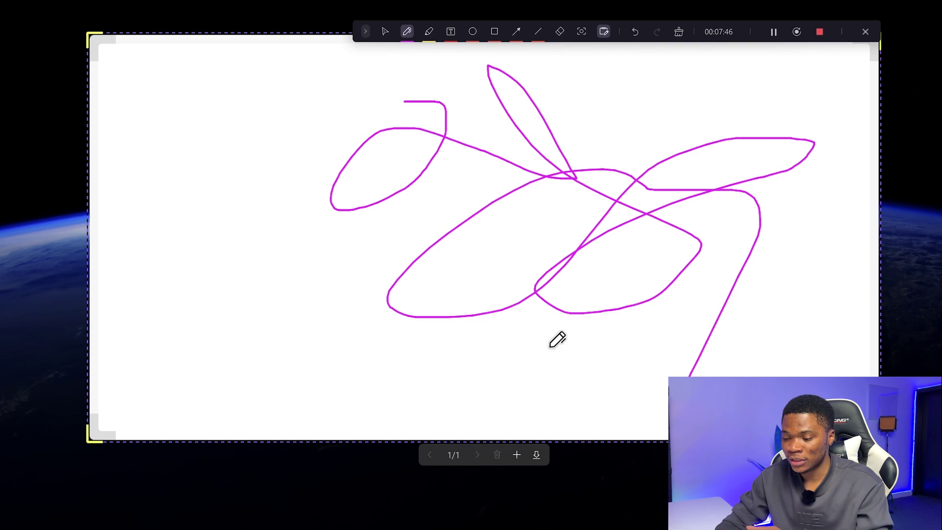
pyautogui.moveTo(584, 291); pyautogui.dragTo(682, 294)
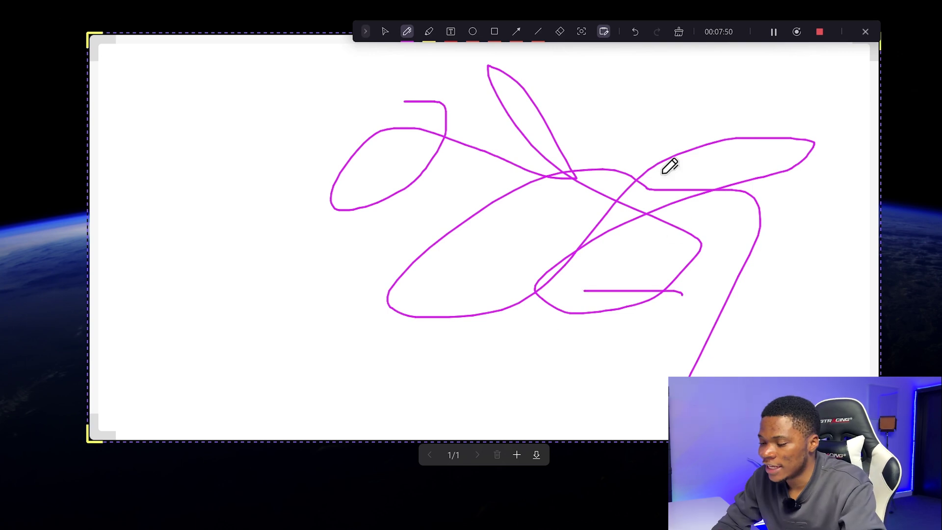
pyautogui.click(680, 32)
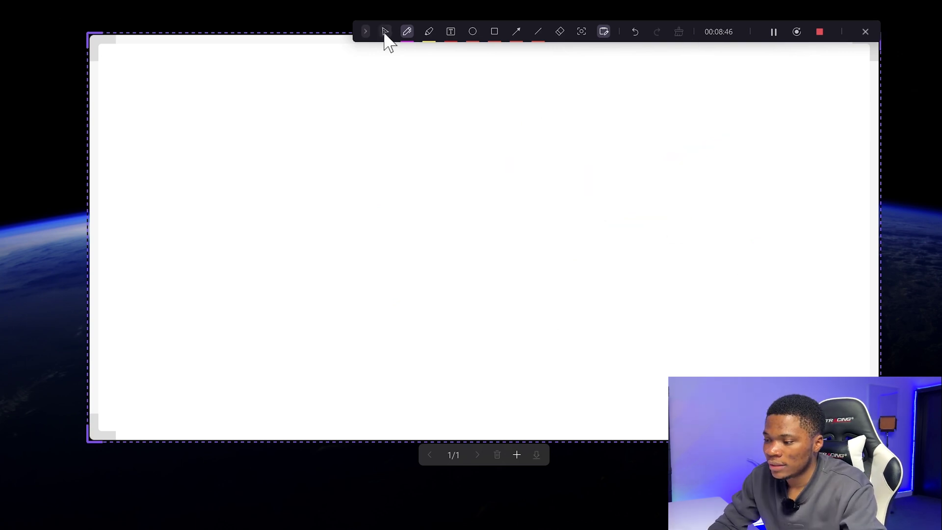
pyautogui.click(385, 31)
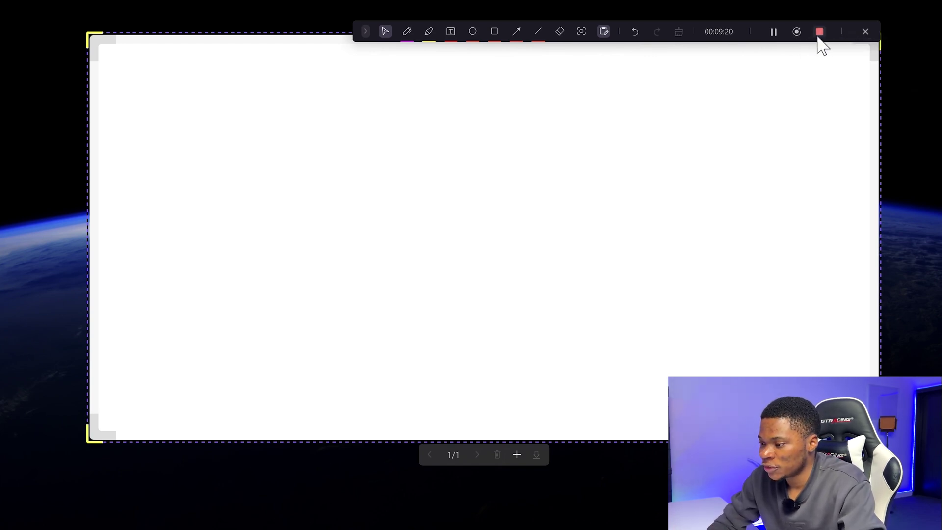
# Stop recording, place Rec_2024-07-02_14-17-00.mp4 on the timeline, and match project settings to 2474x1426 25fps.
pyautogui.click(819, 33)
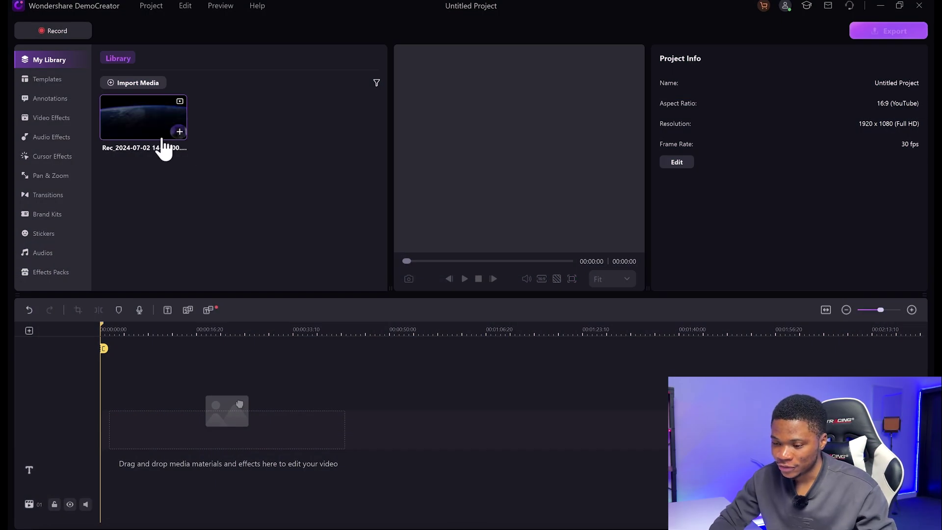
pyautogui.moveTo(147, 130); pyautogui.dragTo(100, 408)
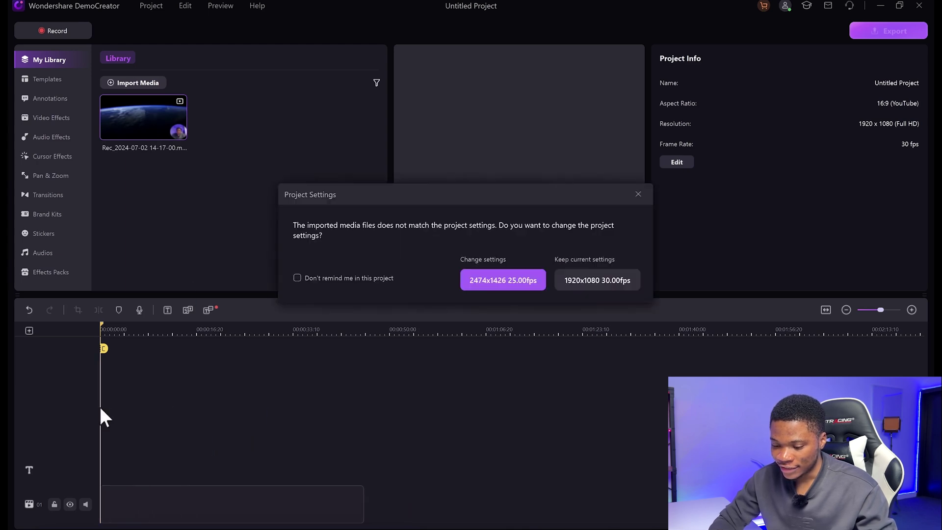
pyautogui.click(495, 284)
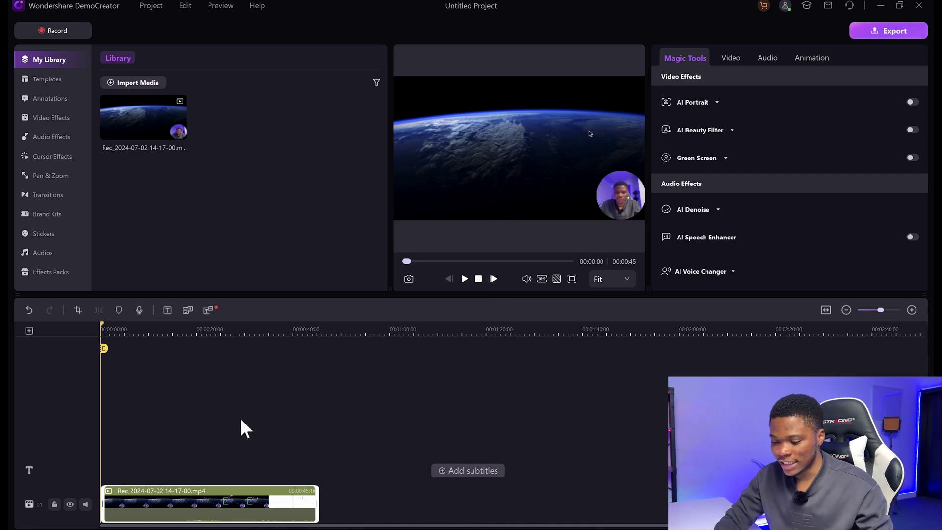
# Move the recording clip up to track 03 and zoom the timeline in so it spans the track.
pyautogui.moveTo(208, 498); pyautogui.dragTo(210, 412)
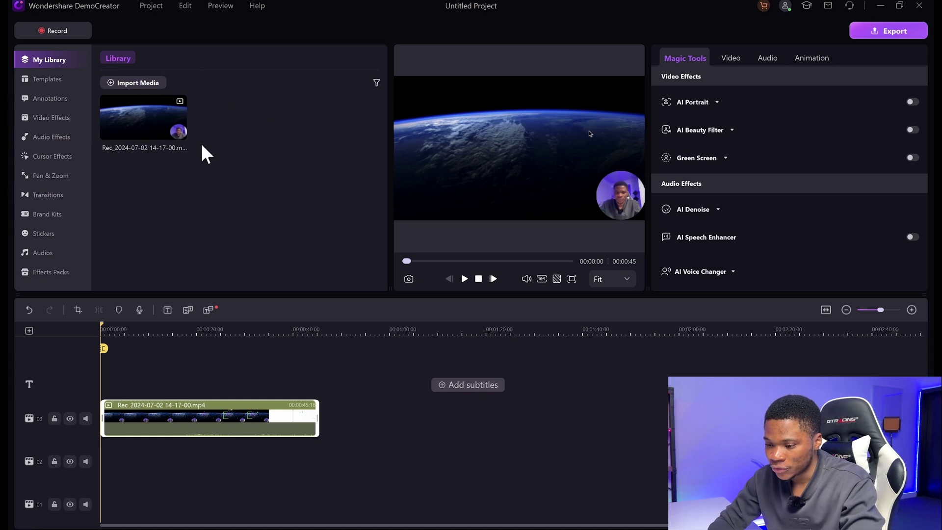
pyautogui.rightClick(246, 151)
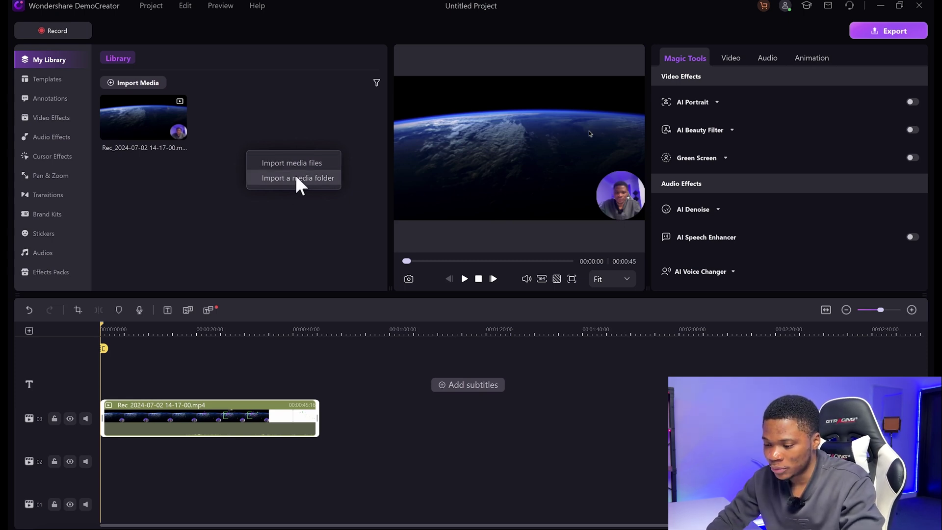
pyautogui.click(197, 219)
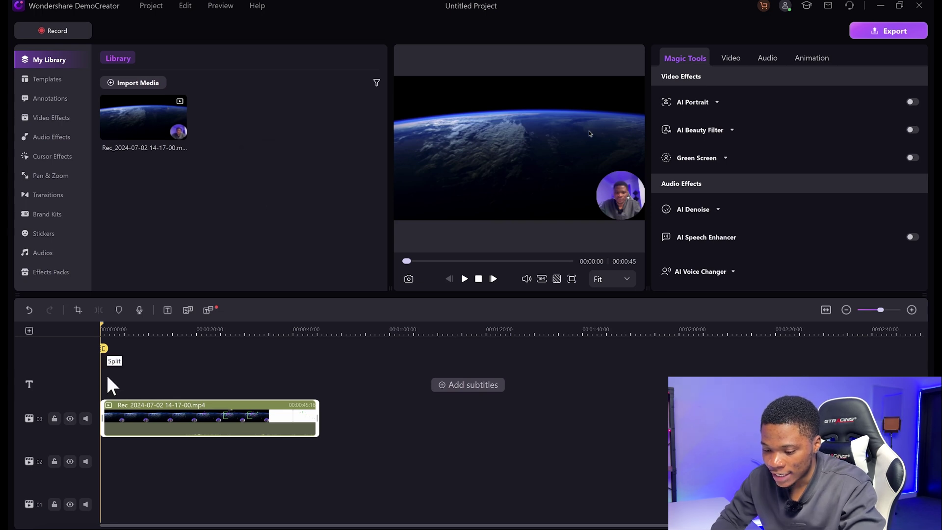
pyautogui.moveTo(105, 331); pyautogui.dragTo(140, 330)
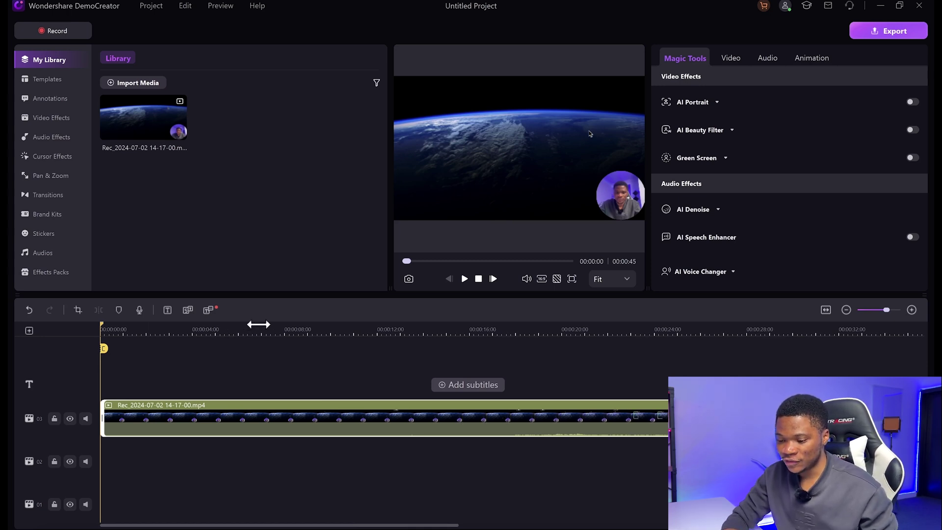
# Split the recording clip at the 8-second mark, then pull the second part away and rejoin it.
pyautogui.click(282, 326)
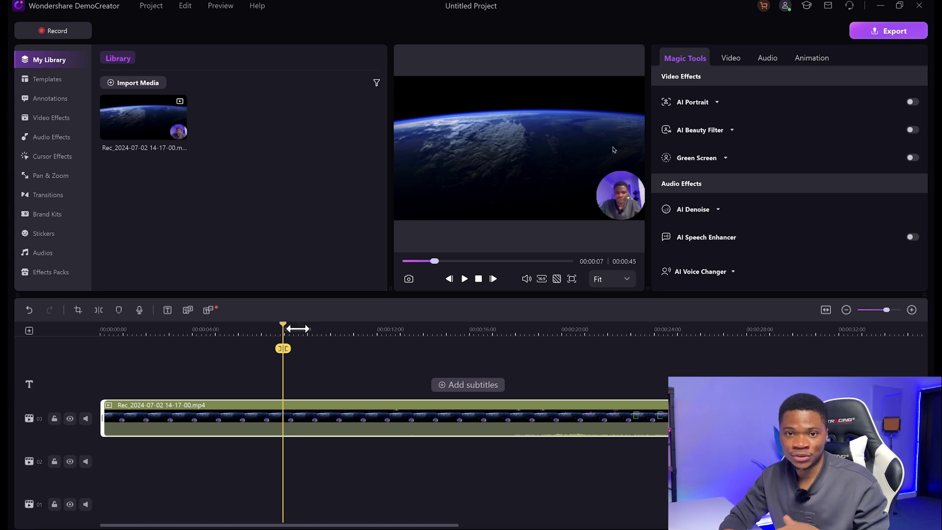
pyautogui.hotkey('ctrl', 'z')
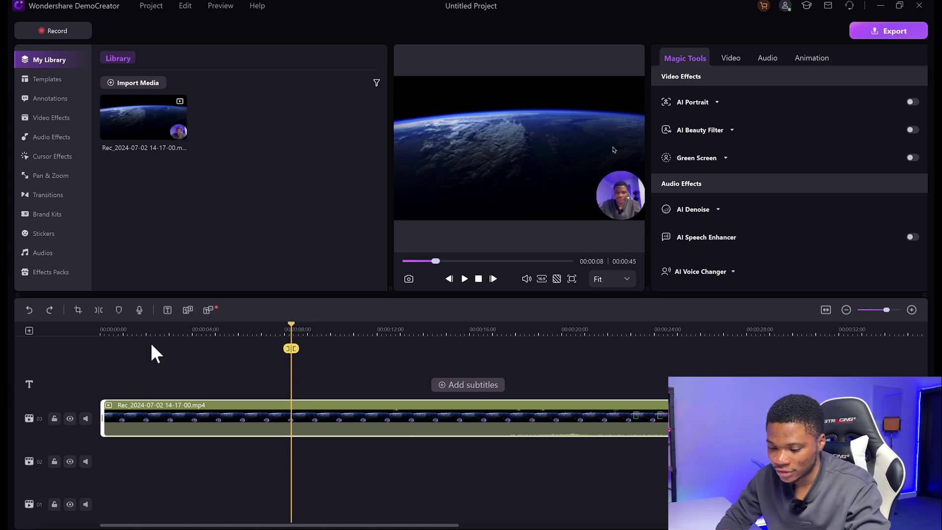
pyautogui.click(98, 308)
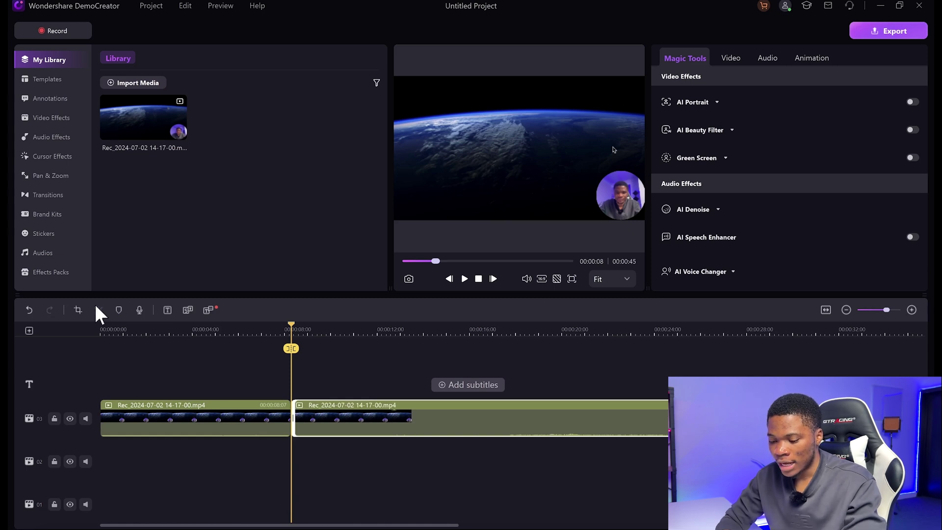
pyautogui.click(349, 407)
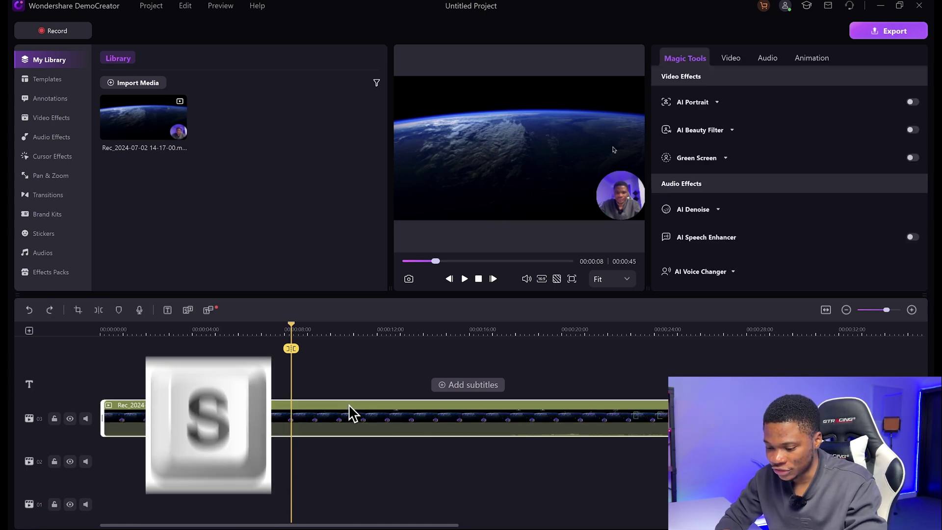
pyautogui.moveTo(349, 406); pyautogui.dragTo(405, 407)
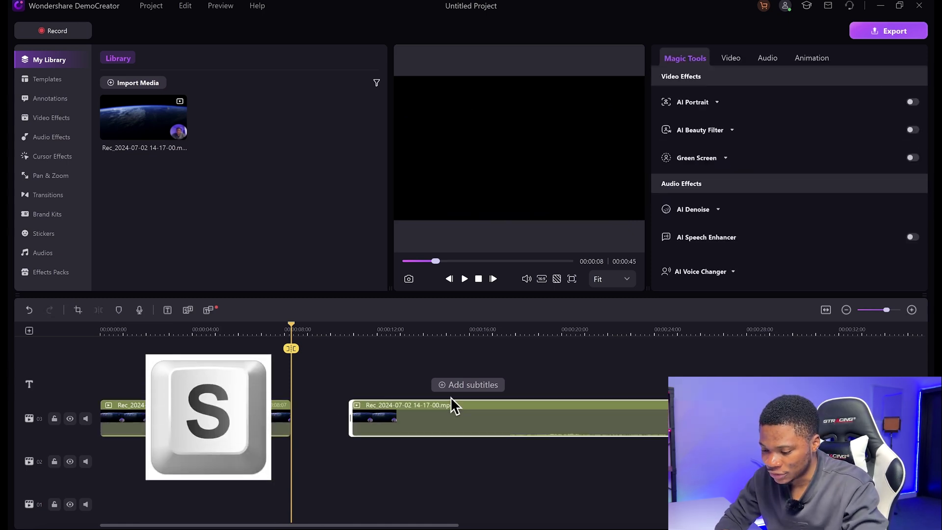
pyautogui.moveTo(482, 422); pyautogui.dragTo(428, 428)
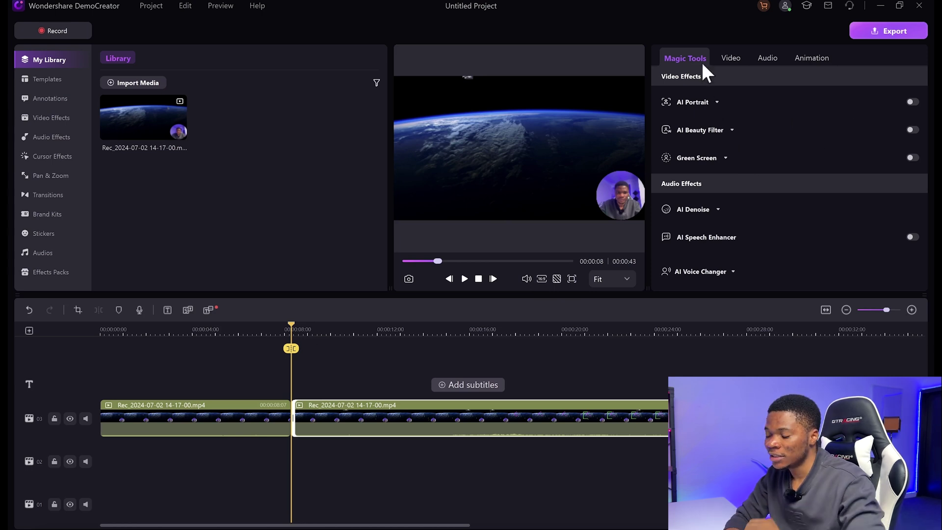
pyautogui.click(705, 102)
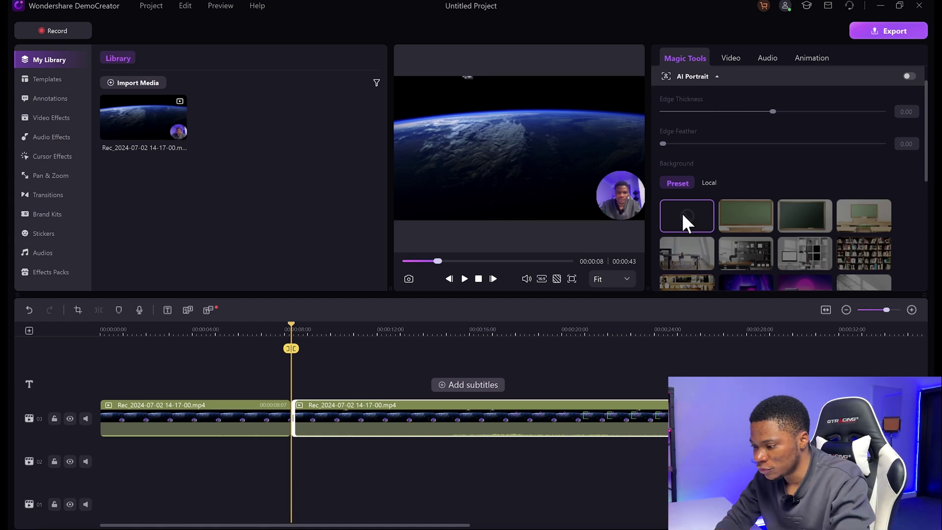
pyautogui.scroll(1, 684, 213)
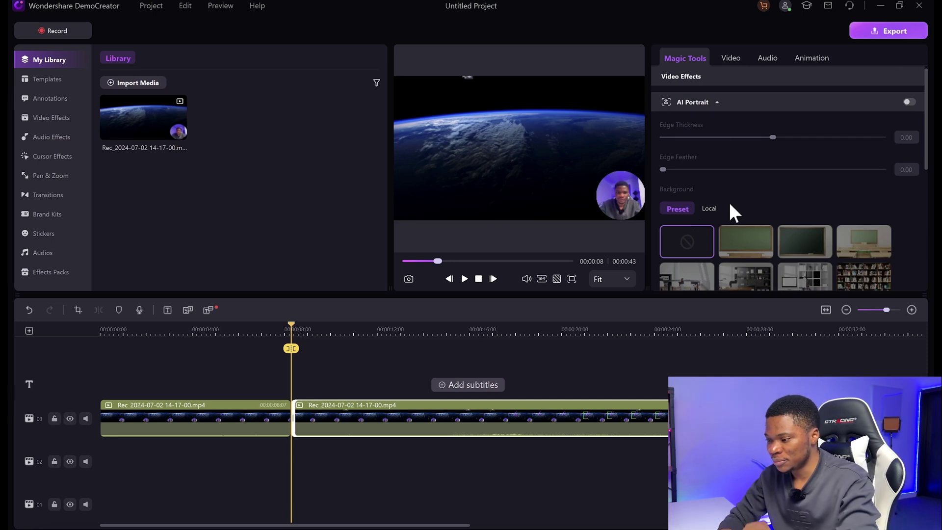
pyautogui.click(706, 103)
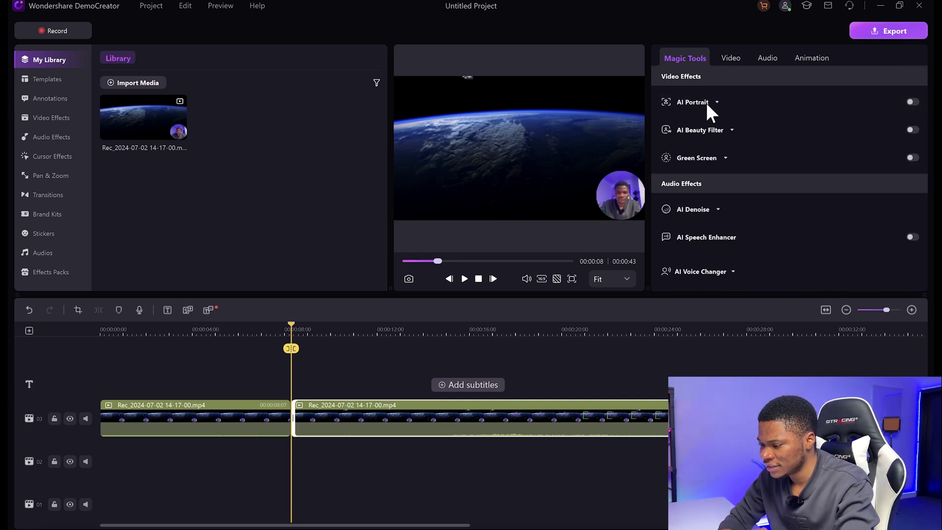
pyautogui.click(732, 130)
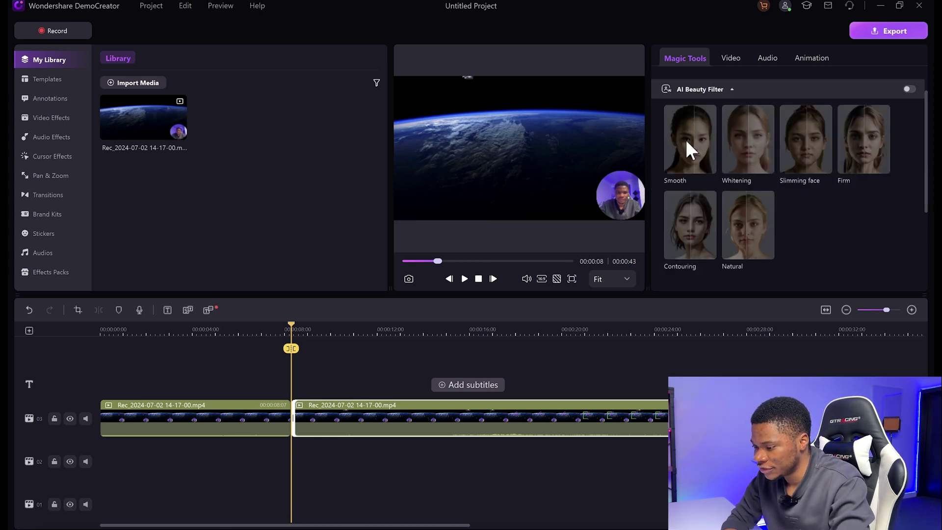
pyautogui.click(720, 88)
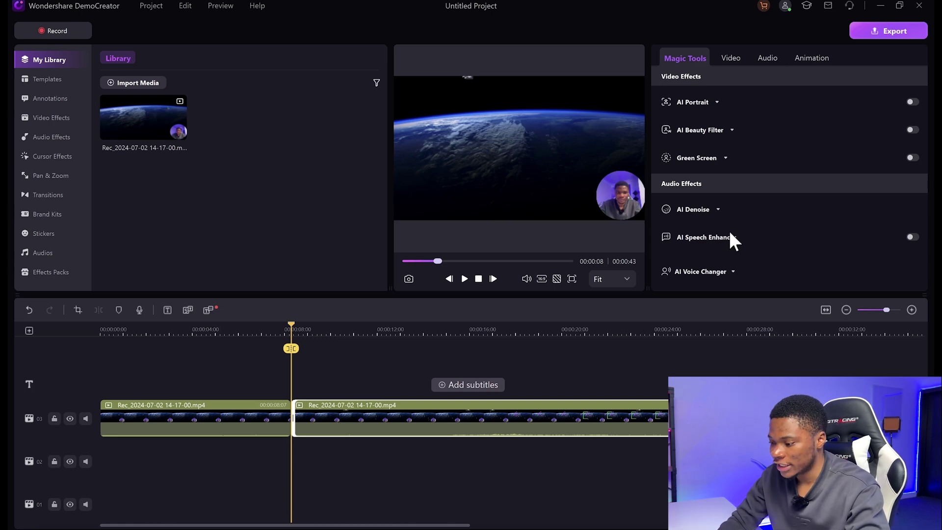
pyautogui.click(729, 271)
pyautogui.click(793, 239)
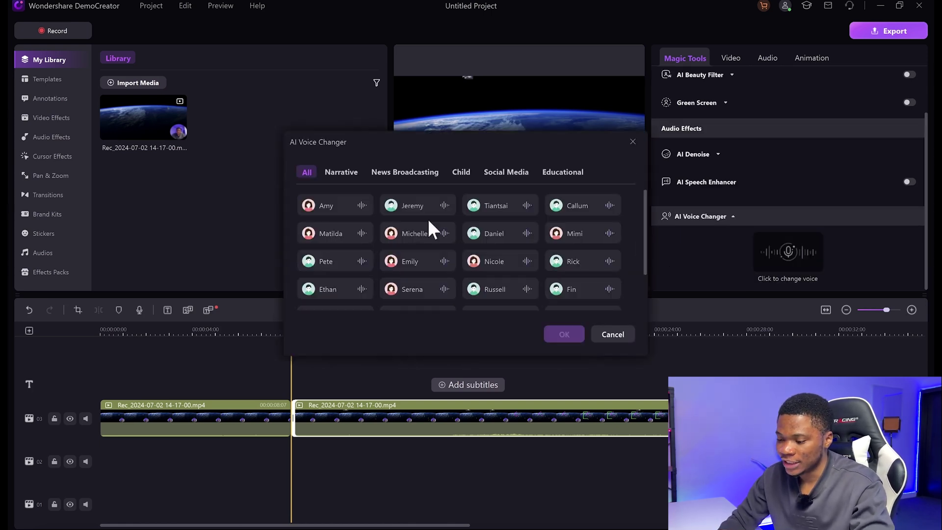
pyautogui.click(339, 172)
pyautogui.click(305, 173)
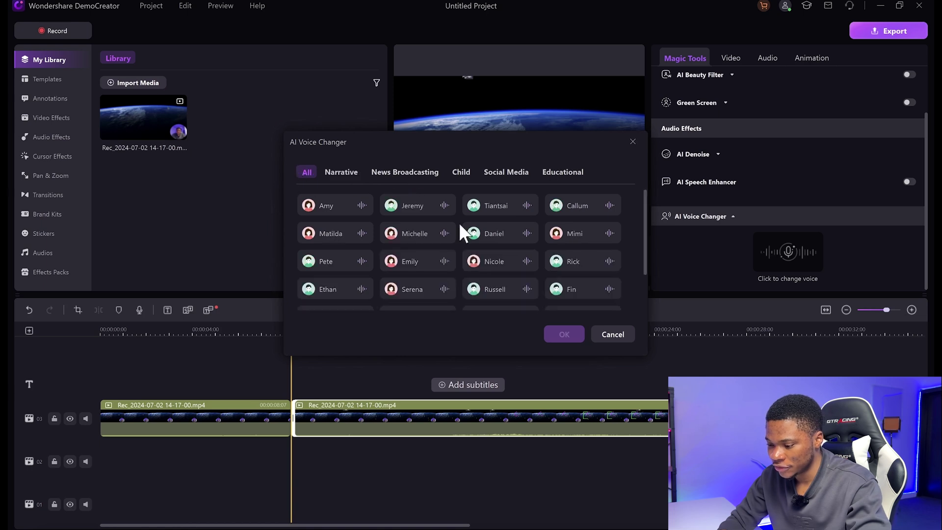
pyautogui.scroll(-2, 542, 269)
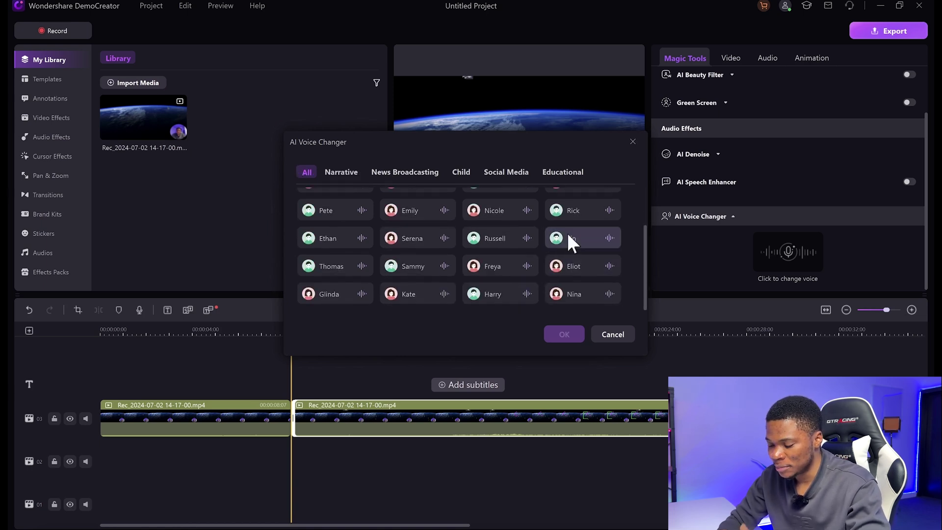
pyautogui.click(614, 331)
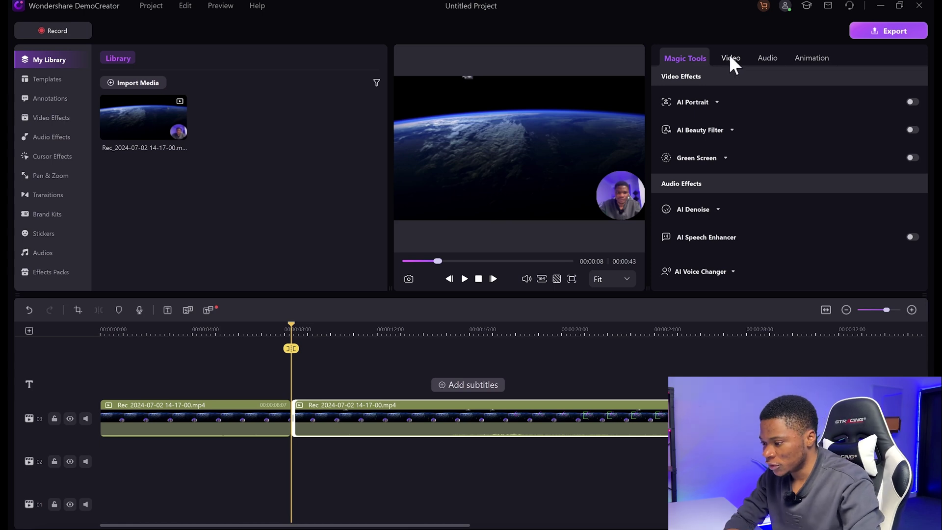
# Slow the second clip to 0.98 speed, with the Transform and Compositing sections collapsed.
pyautogui.click(729, 56)
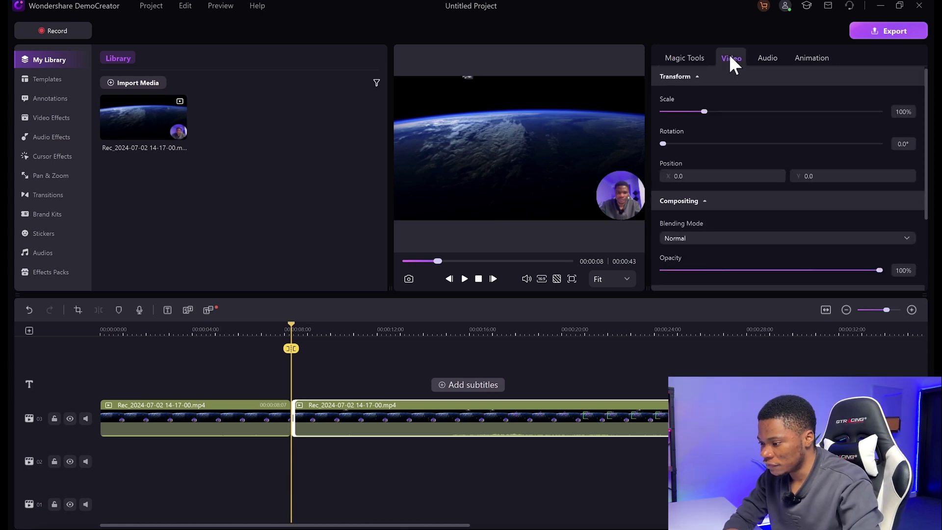
pyautogui.click(696, 76)
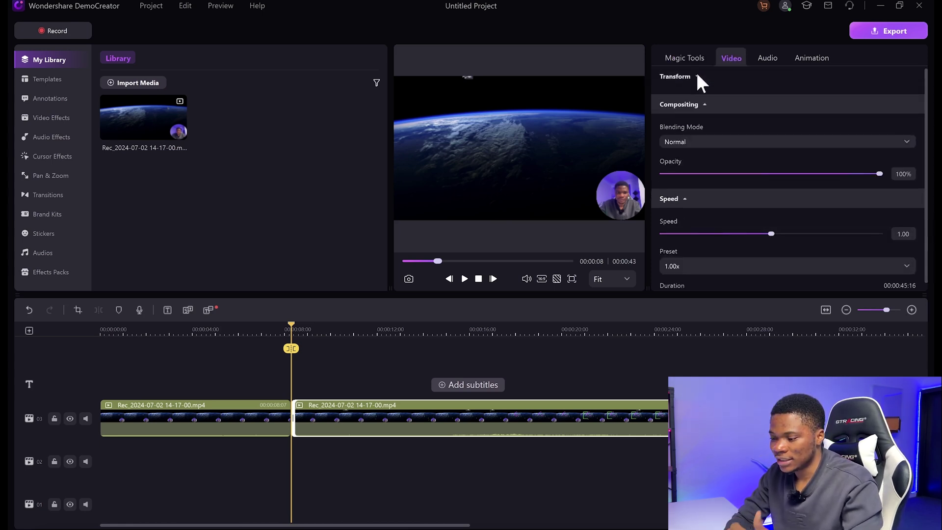
pyautogui.click(703, 104)
pyautogui.moveTo(773, 167)
pyautogui.mouseDown()
pyautogui.moveTo(718, 166)
pyautogui.moveTo(787, 165)
pyautogui.moveTo(774, 166)
pyautogui.mouseUp()
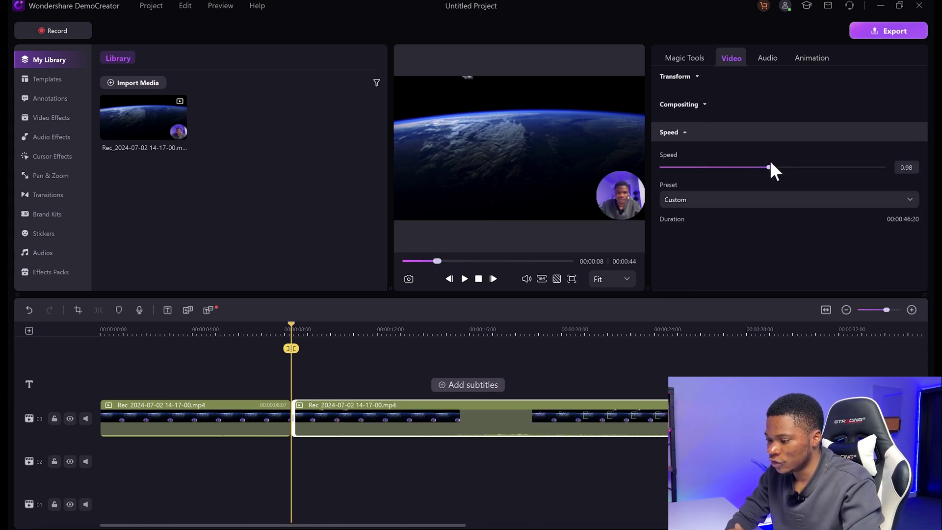
pyautogui.click(685, 131)
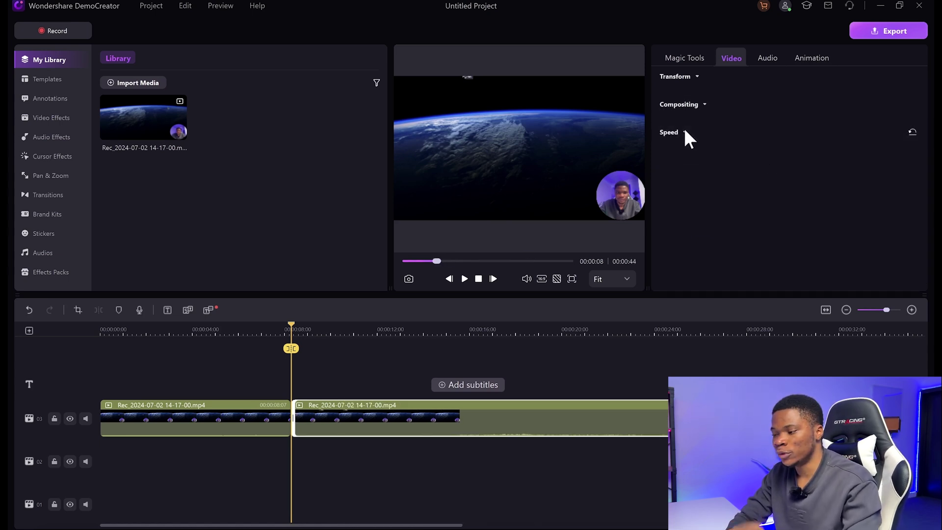
# Review the clip's Audio and Animation settings, then bring up the AI Magic Tools.
pyautogui.click(767, 57)
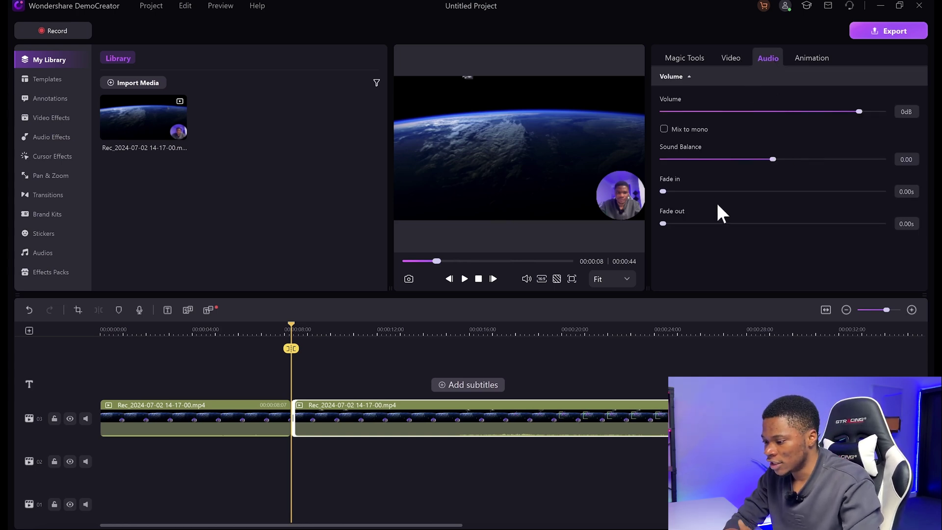
pyautogui.click(816, 57)
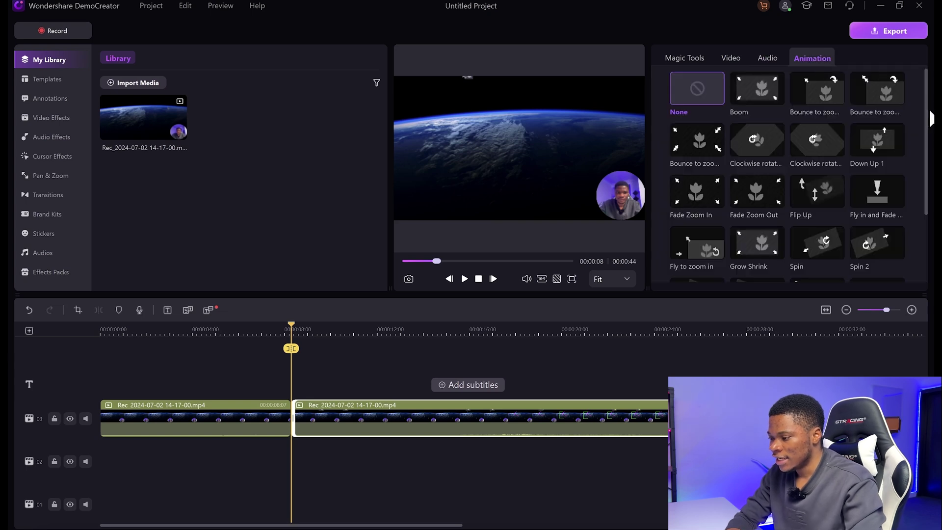
pyautogui.scroll(-2, 929, 169)
pyautogui.scroll(-2, 930, 170)
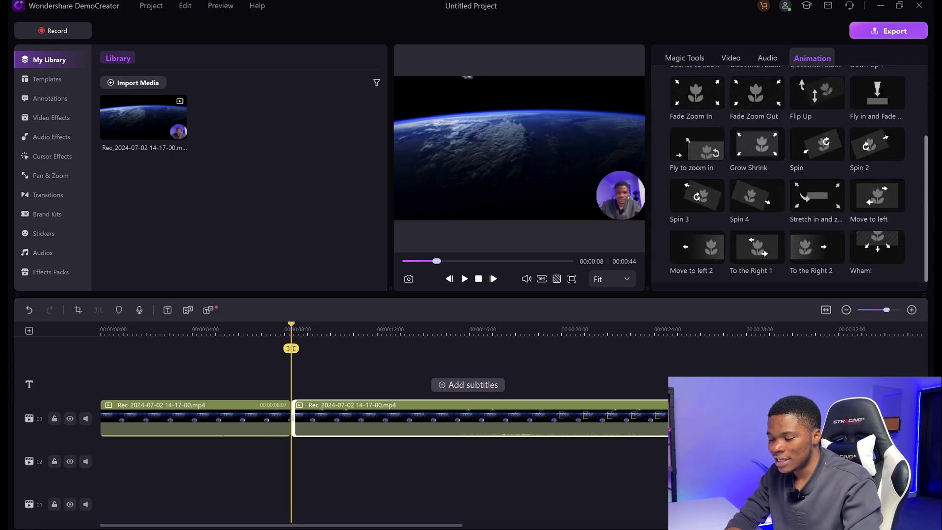
pyautogui.scroll(4, 929, 196)
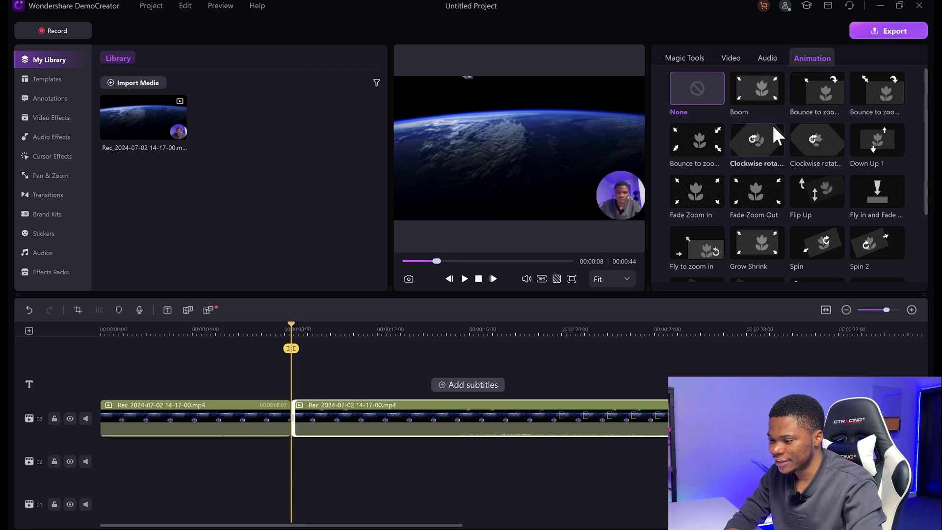
pyautogui.click(700, 56)
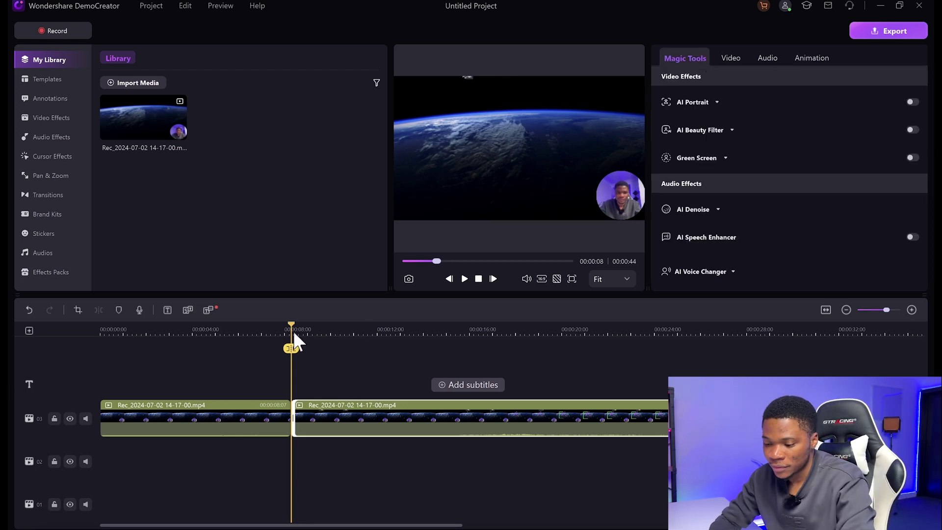
# Move the playhead back to 00:00:00 and deselect the clip to reveal the Subtitles panel.
pyautogui.moveTo(290, 328); pyautogui.dragTo(80, 328)
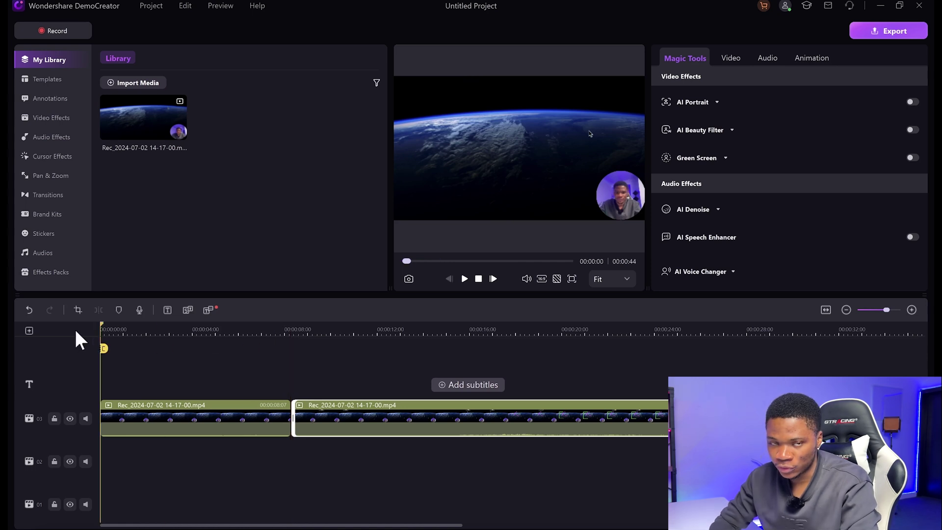
pyautogui.click(69, 345)
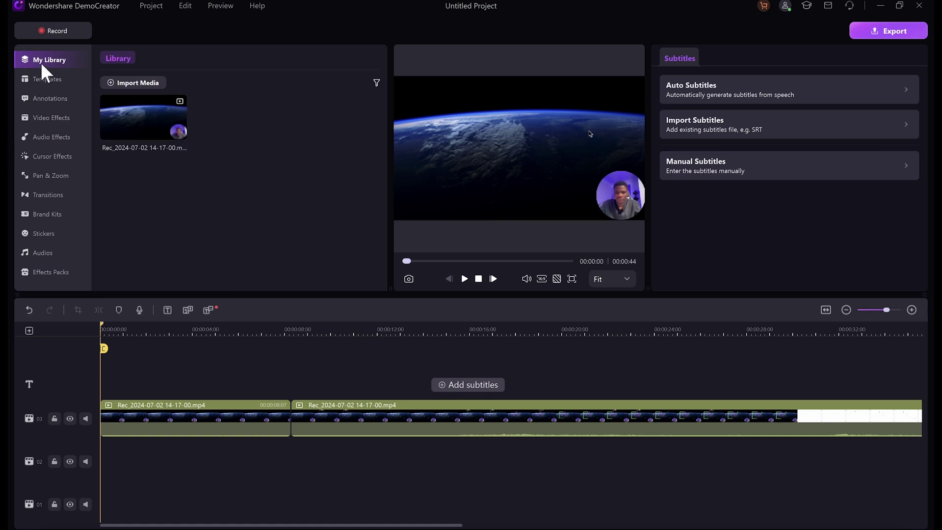
pyautogui.click(42, 78)
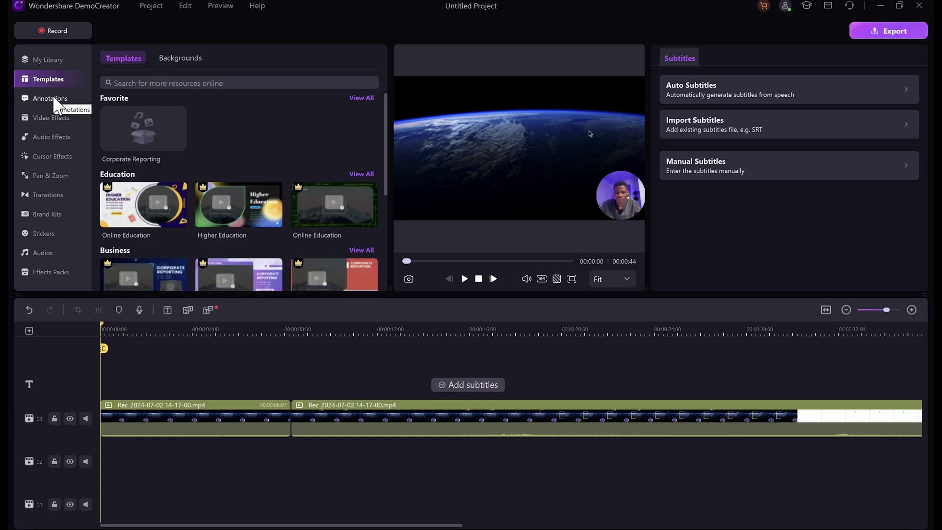
pyautogui.click(31, 100)
pyautogui.scroll(-2, 242, 231)
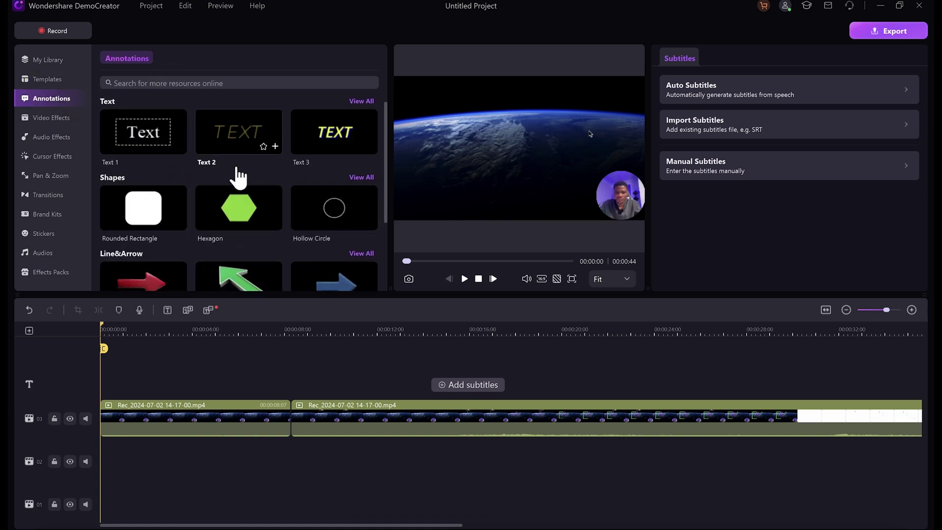
pyautogui.scroll(-2, 257, 269)
pyautogui.scroll(2, 257, 269)
pyautogui.scroll(-2, 257, 270)
pyautogui.click(42, 119)
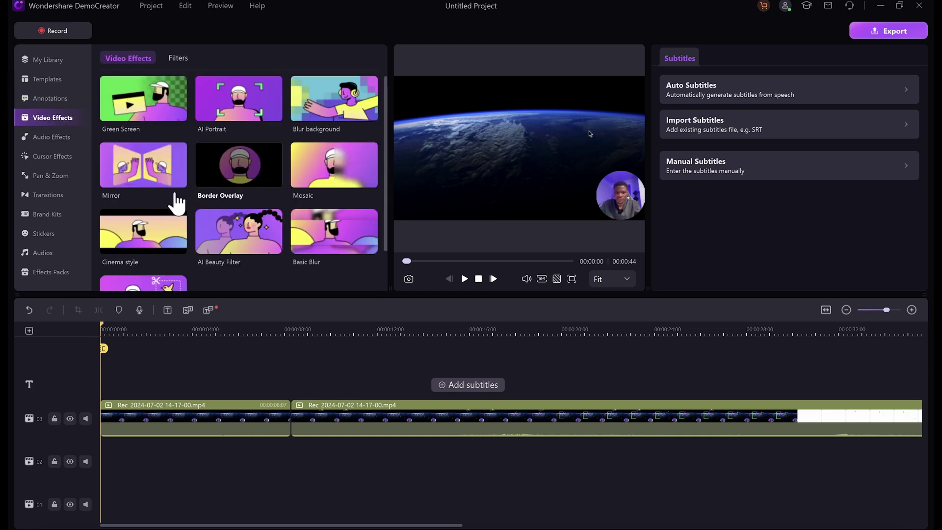
pyautogui.click(56, 137)
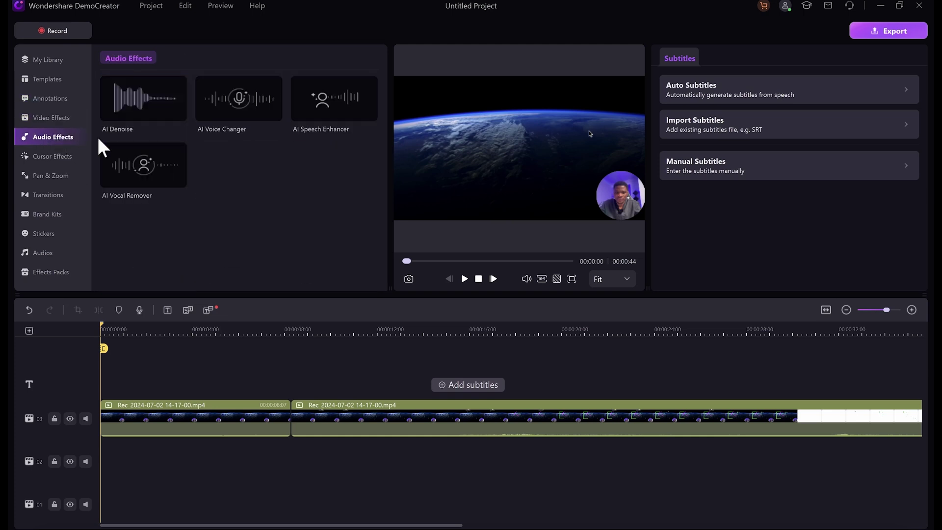
pyautogui.click(47, 156)
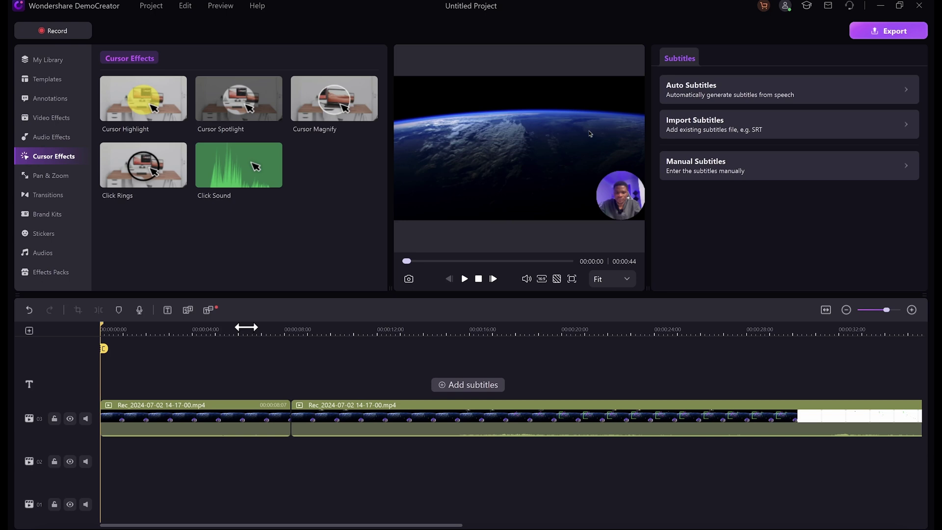
pyautogui.click(57, 178)
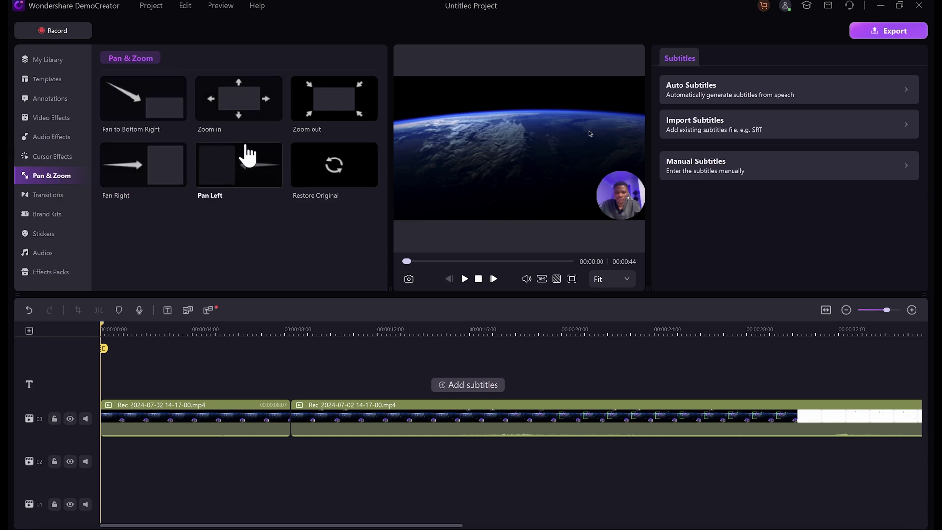
pyautogui.click(45, 196)
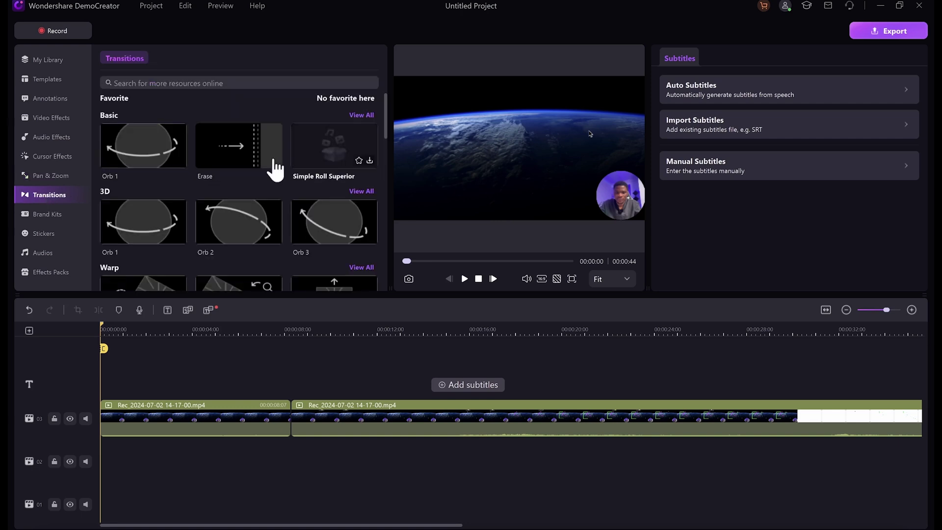
pyautogui.scroll(-10, 293, 206)
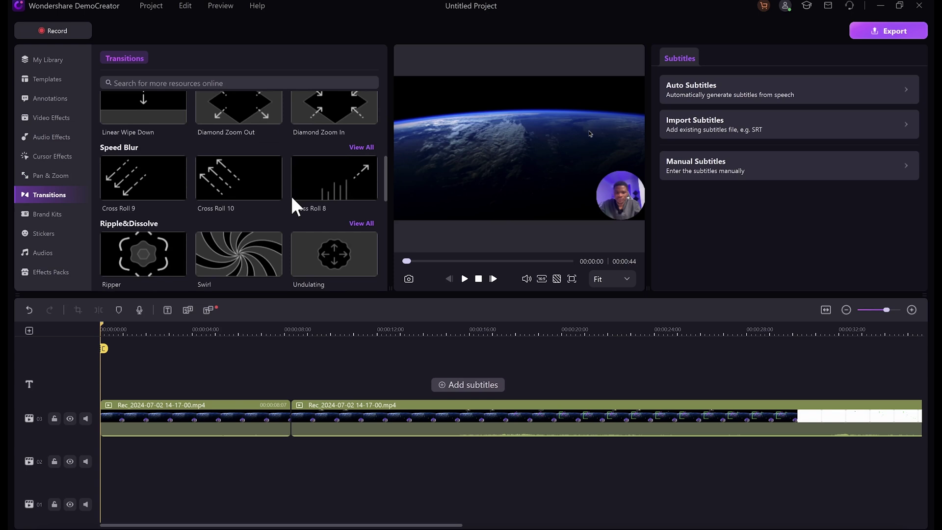
pyautogui.scroll(2, 295, 206)
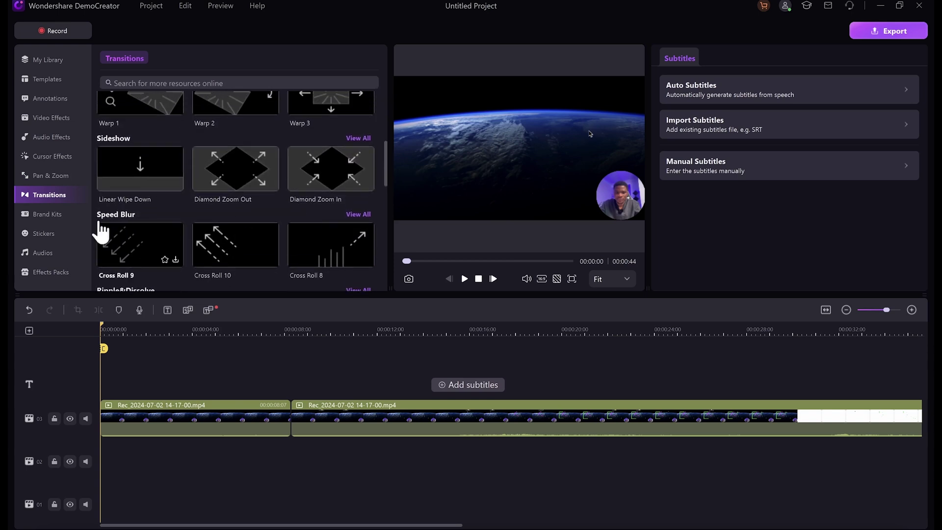
pyautogui.click(48, 256)
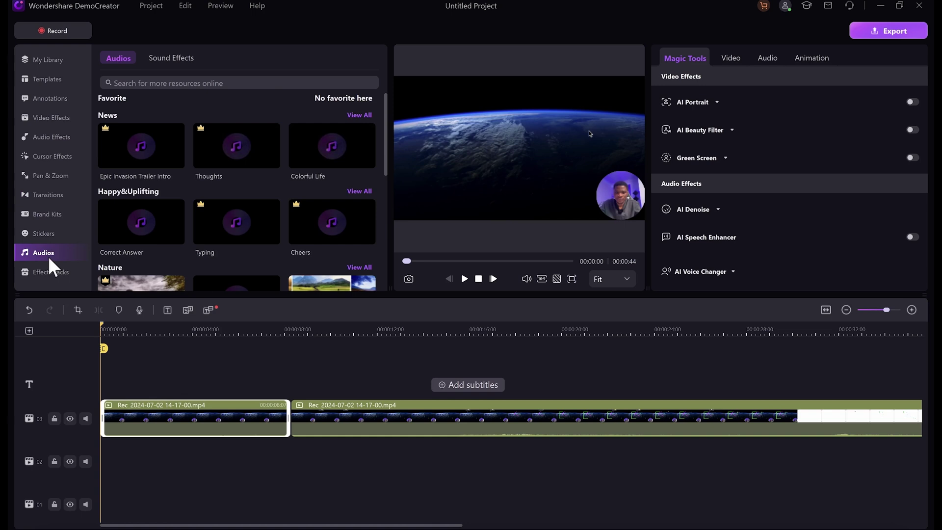
pyautogui.scroll(-3, 213, 181)
pyautogui.scroll(3, 213, 181)
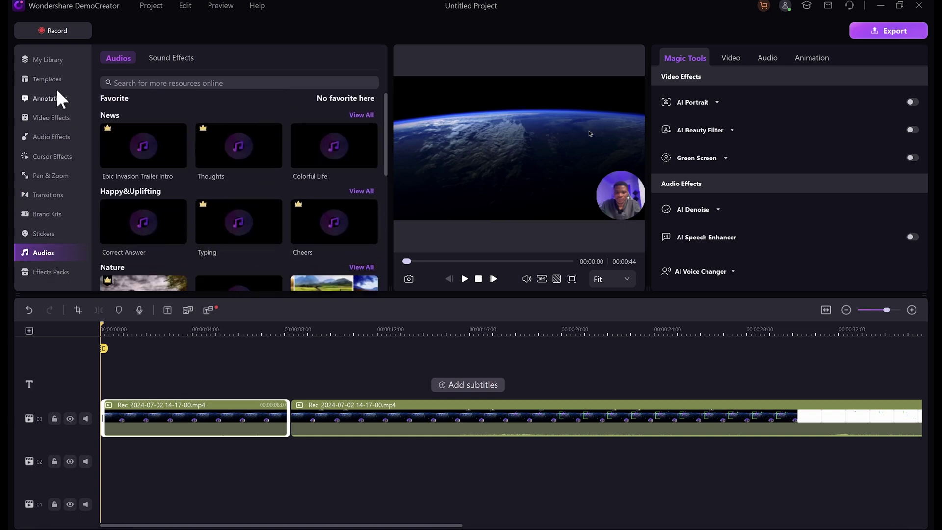
pyautogui.click(49, 59)
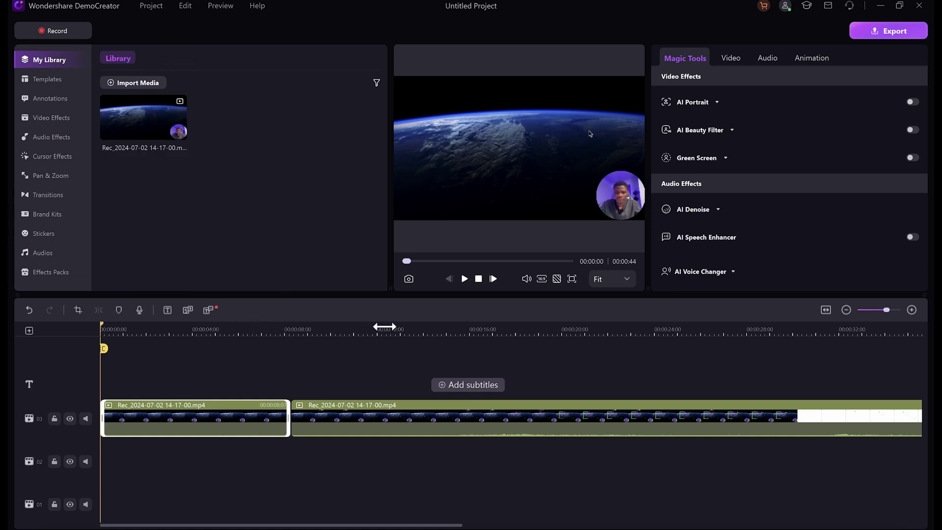
# Name the export 'My Screen Recording' and keep MP4 as the output format.
pyautogui.click(883, 34)
pyautogui.click(446, 98)
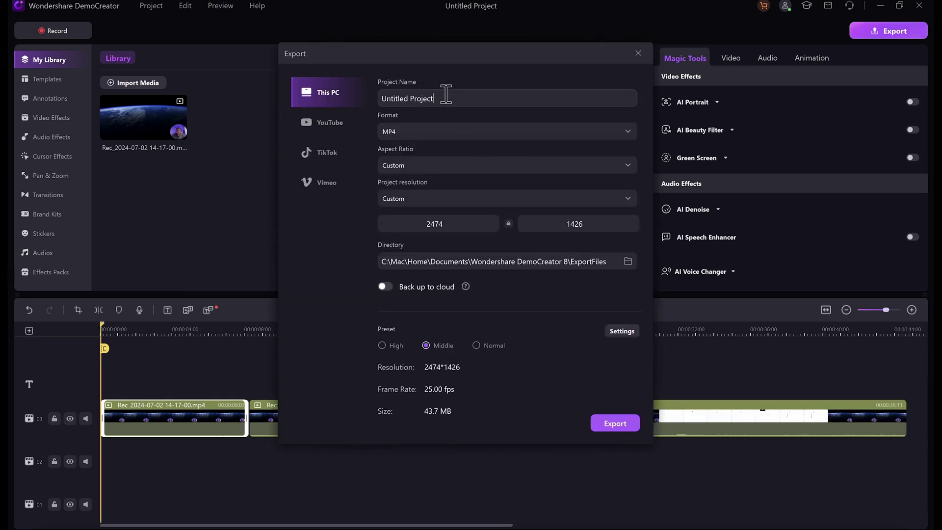
pyautogui.hotkey('ctrl', 'shift', 'Left')
pyautogui.hotkey('ctrl', 'shift', 'Left')
pyautogui.write('My Screen Recording')
pyautogui.click(429, 130)
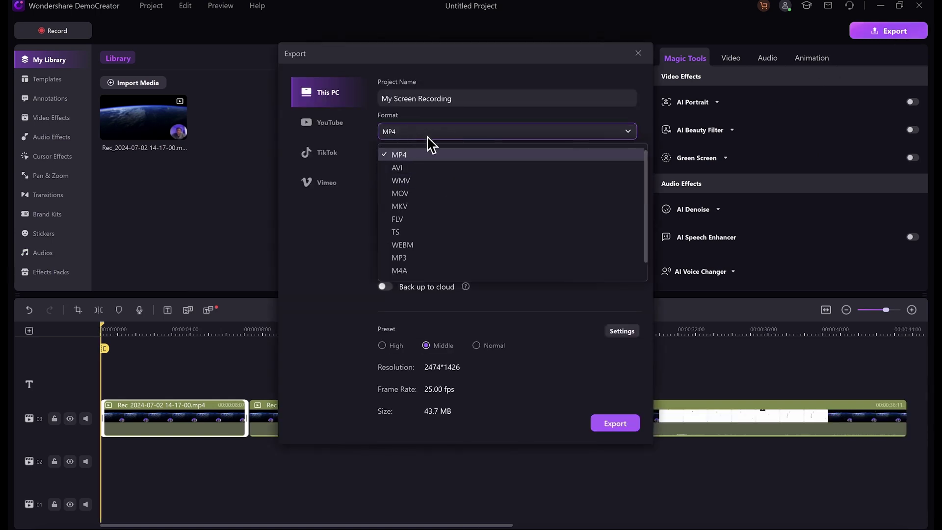
pyautogui.click(423, 133)
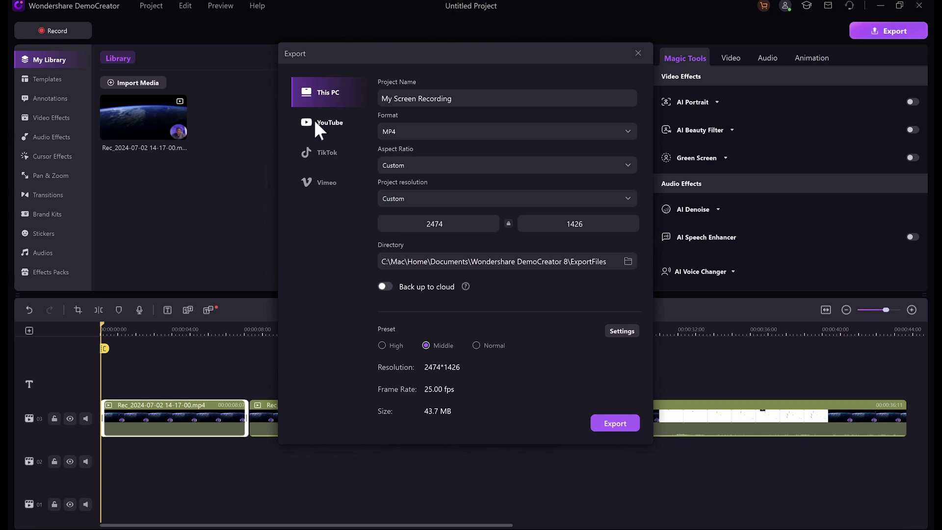
# Preview the YouTube and TikTok options, then export the MP4 to This PC.
pyautogui.click(328, 122)
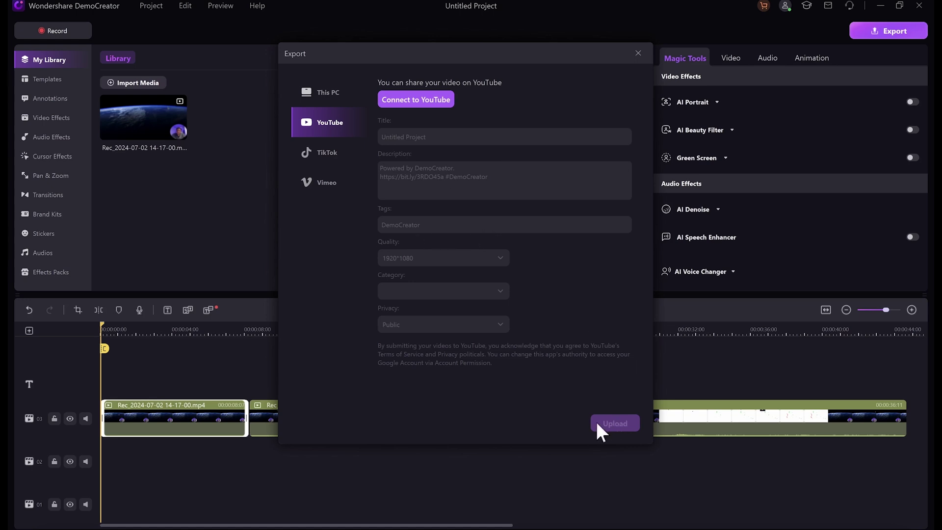
pyautogui.click(329, 157)
pyautogui.click(329, 187)
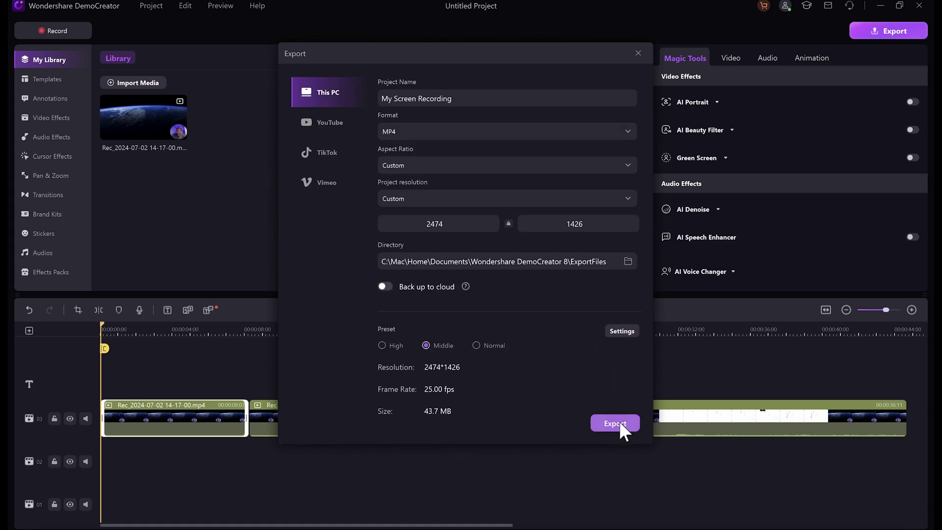
pyautogui.click(619, 422)
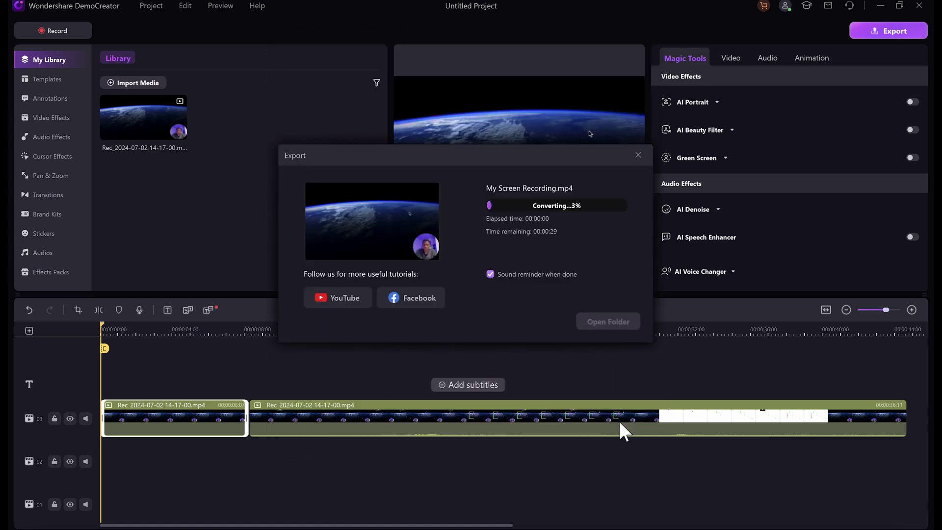